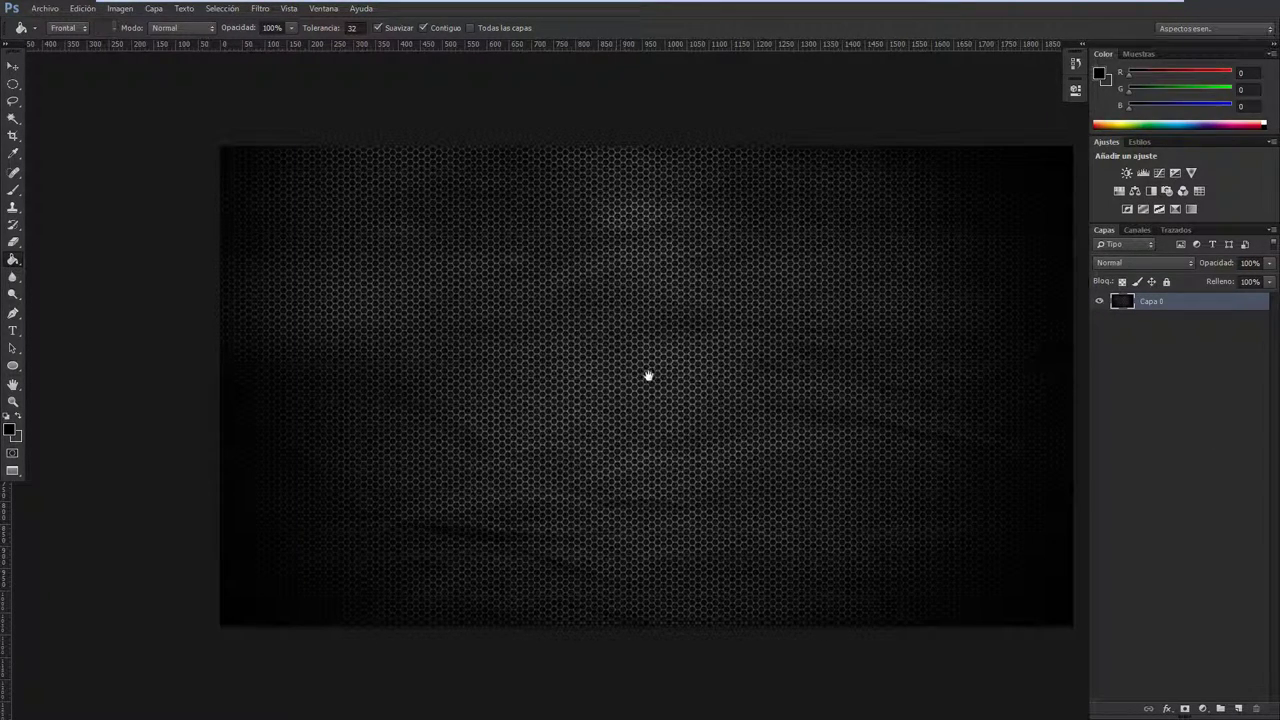
Step: Start a new document and begin entering the name 'fondo'
mouse_move(651, 375)
mouse_down()
mouse_move(580, 374)
mouse_move(638, 358)
mouse_up()
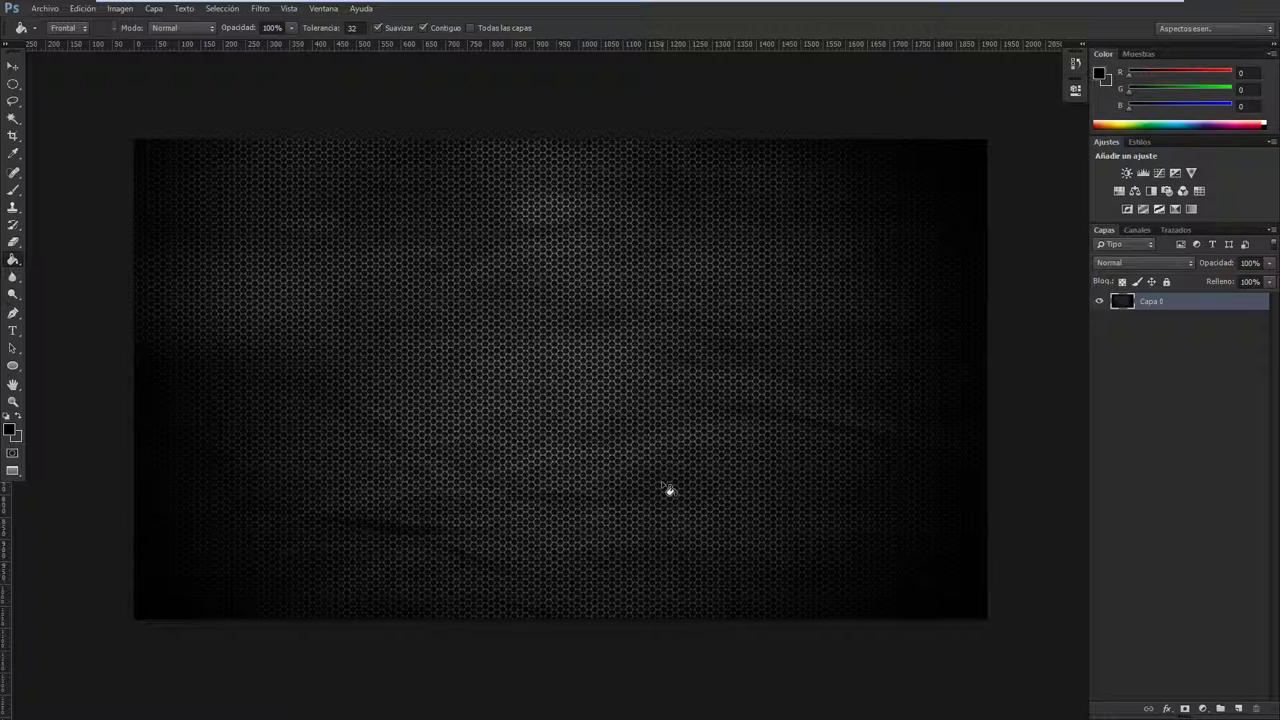
key(ctrl+n)
text(fondo)
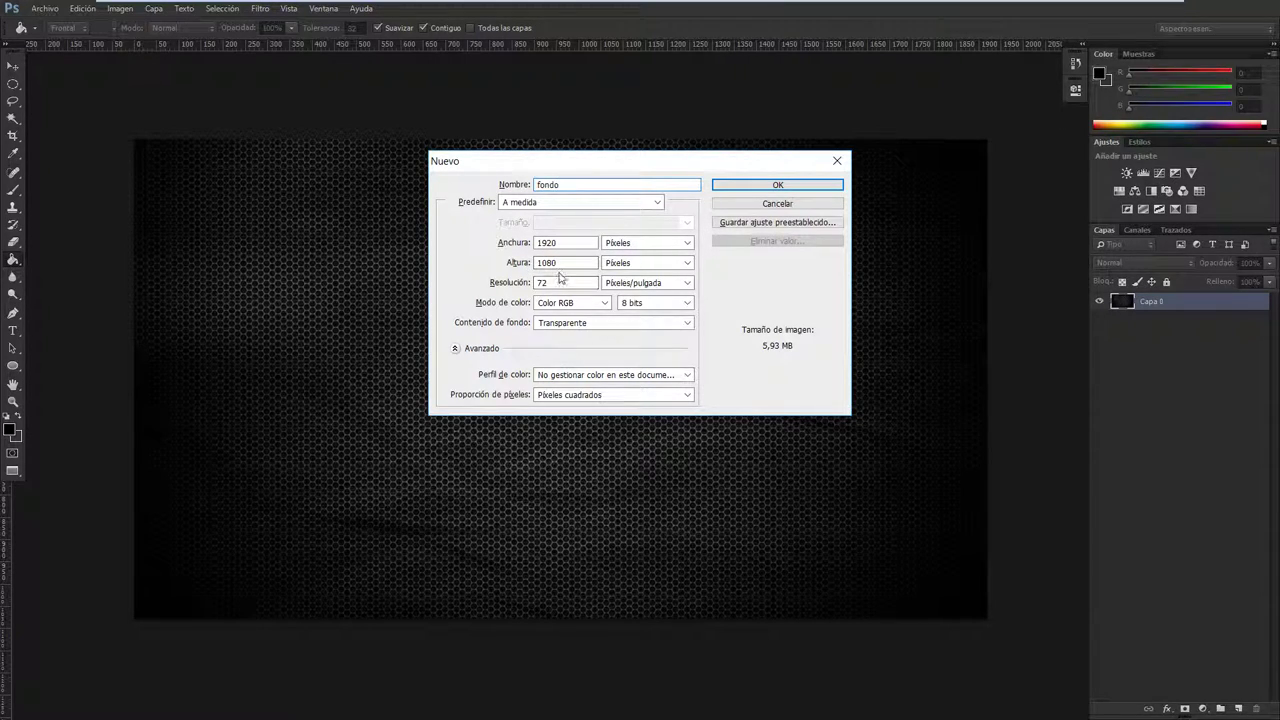
Step: Create the transparent 1920×1080 fondo document and set the foreground colour to black
click(769, 190)
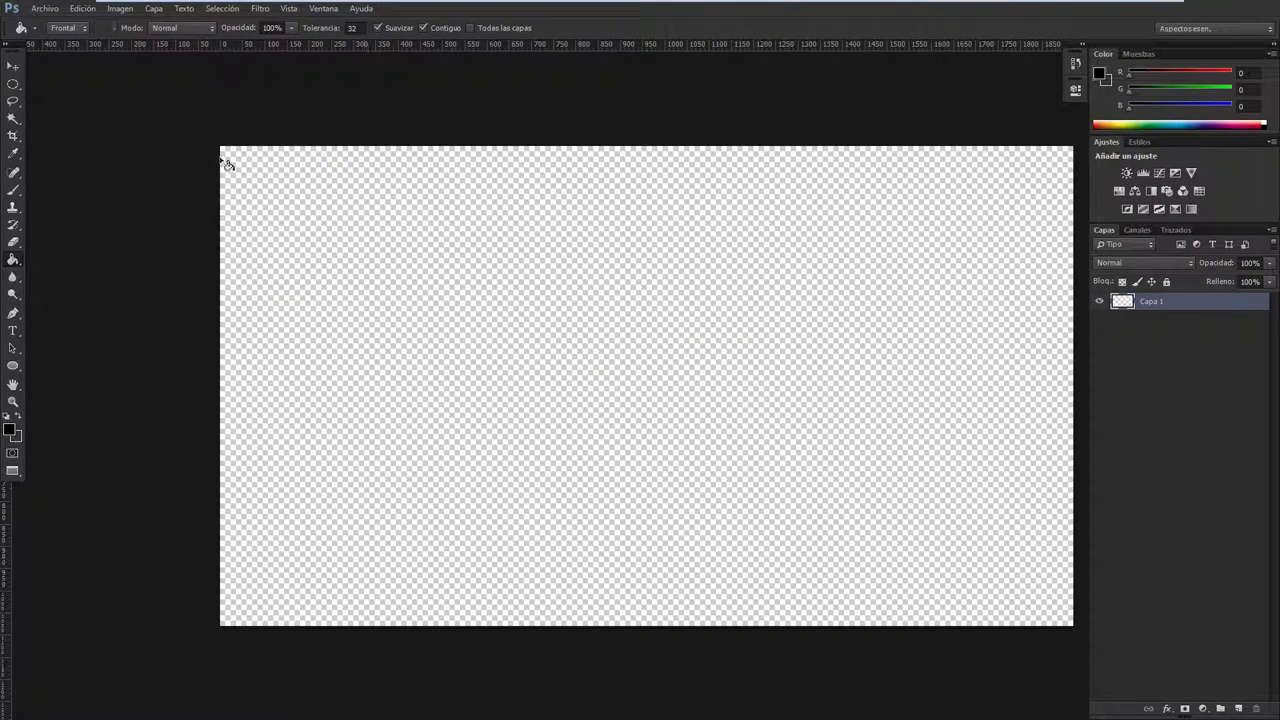
click(10, 432)
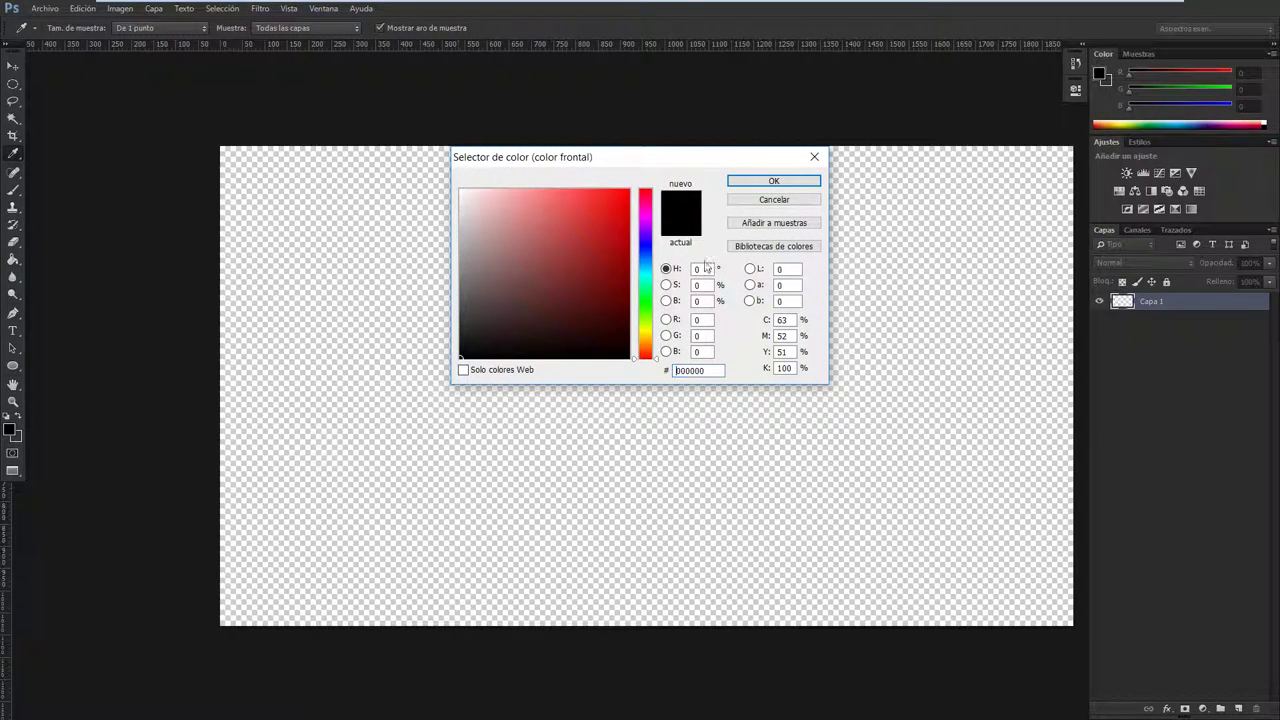
click(774, 181)
key(g)
Step: Set the background colour to grey #333333
click(21, 438)
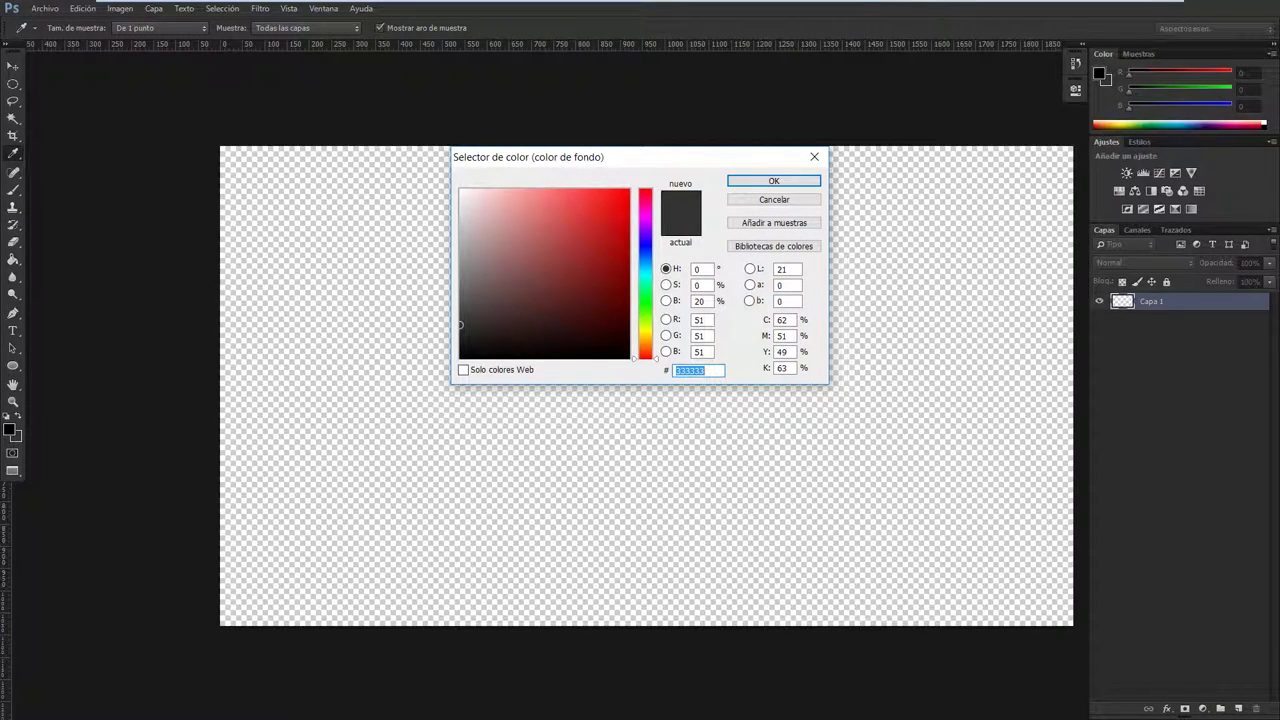
click(751, 185)
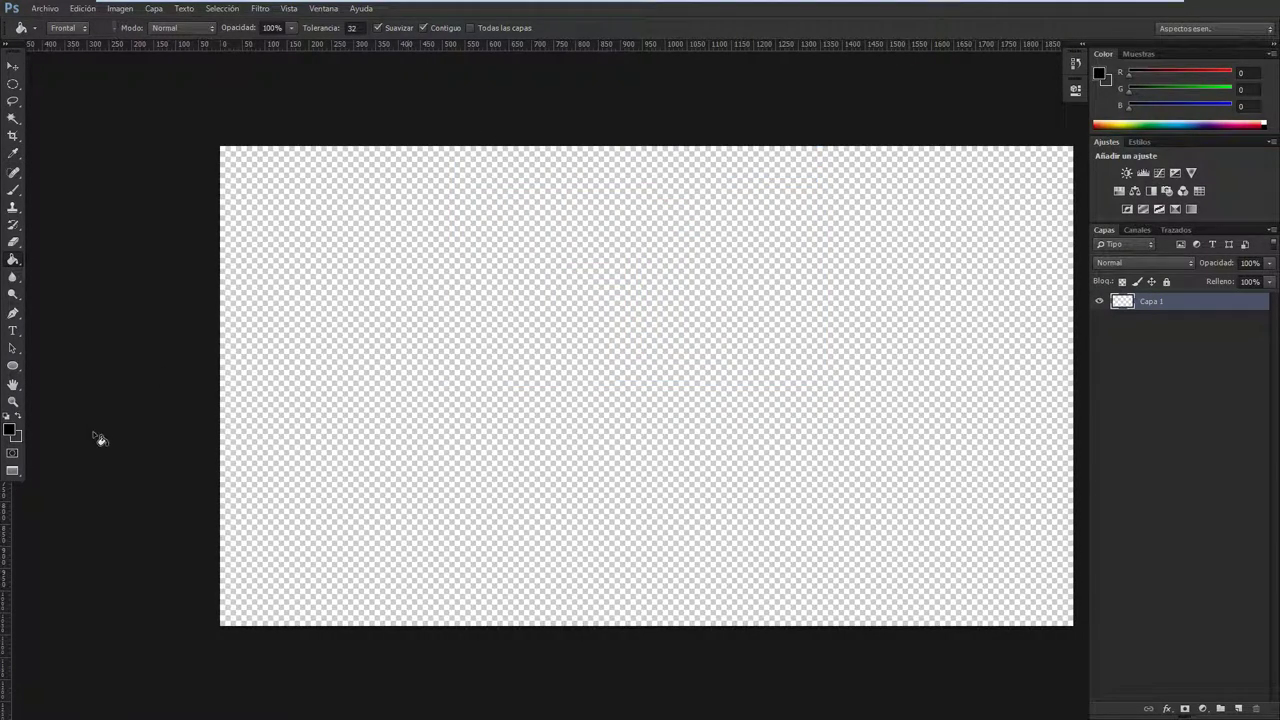
click(17, 439)
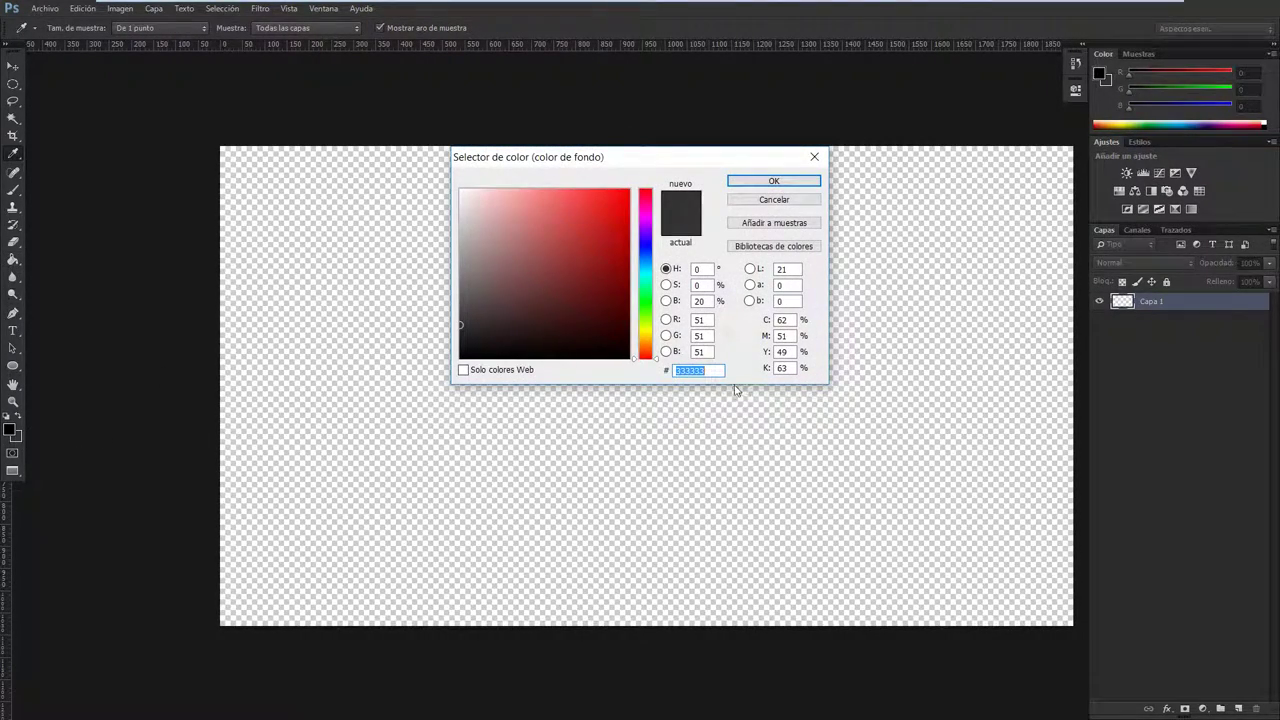
text(212121)
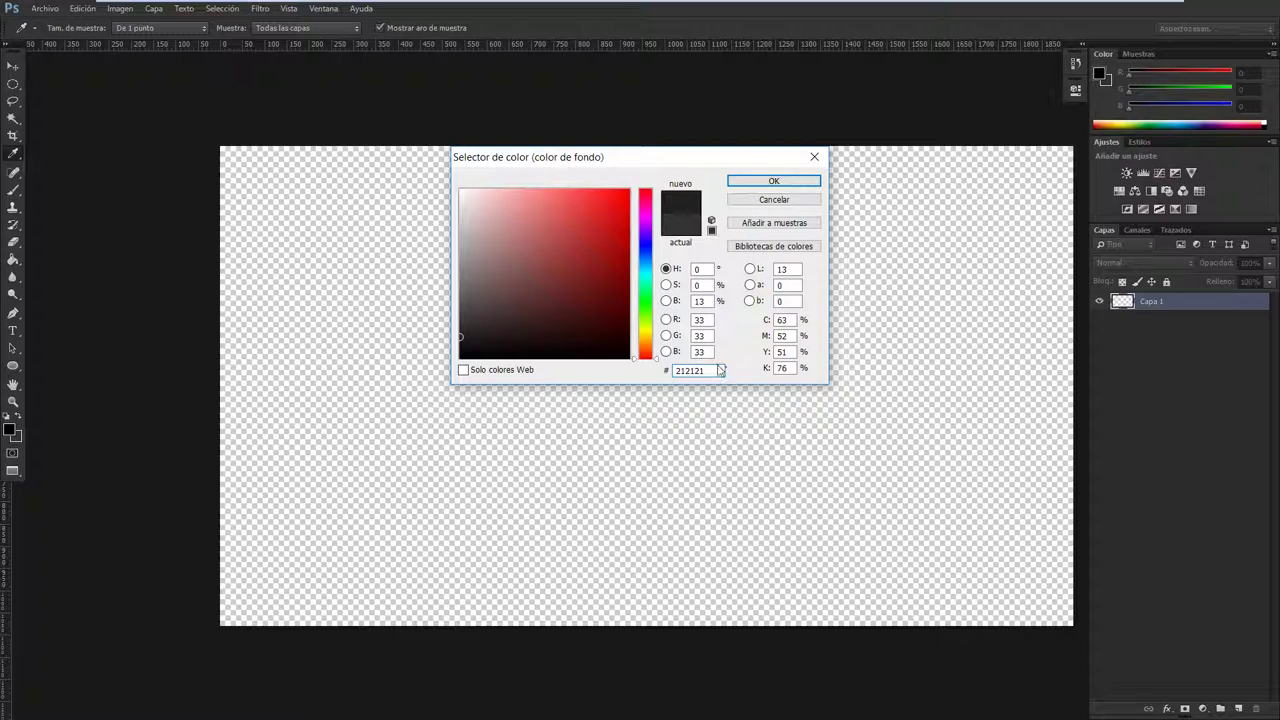
text(33)
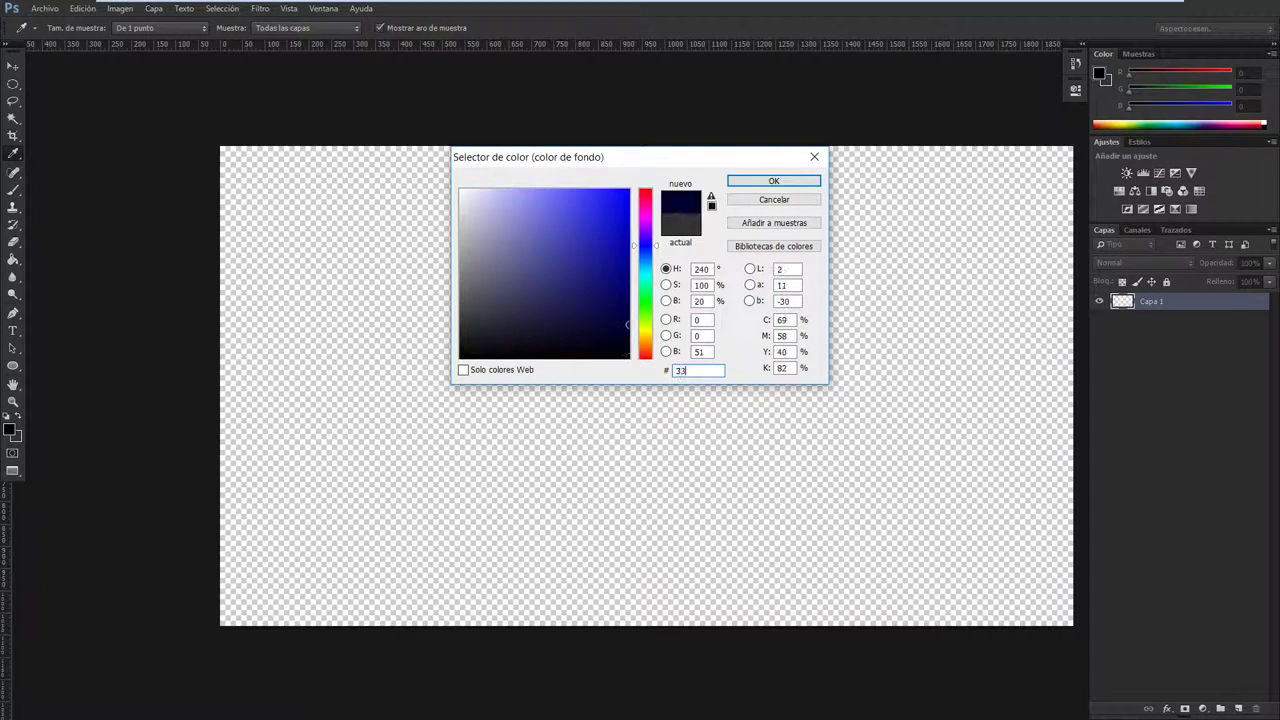
text(3333)
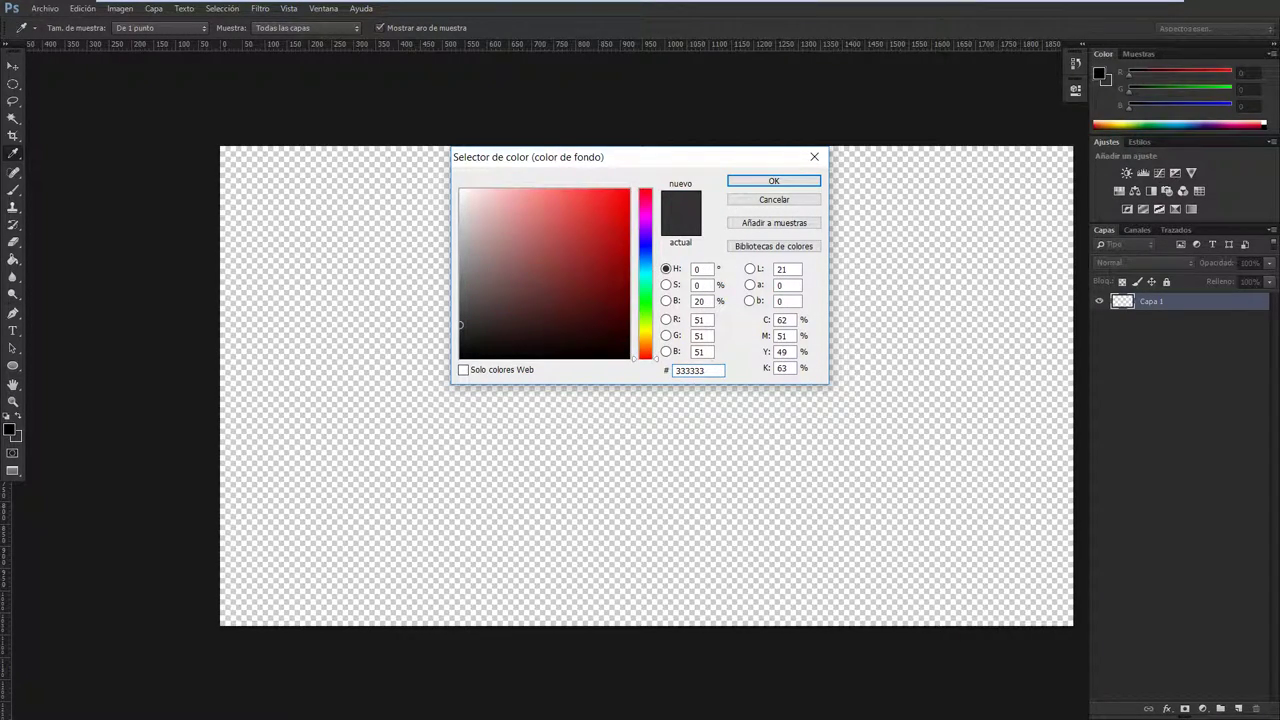
key(Return)
Step: Fill the empty layer with black using the Paint Bucket
key(g)
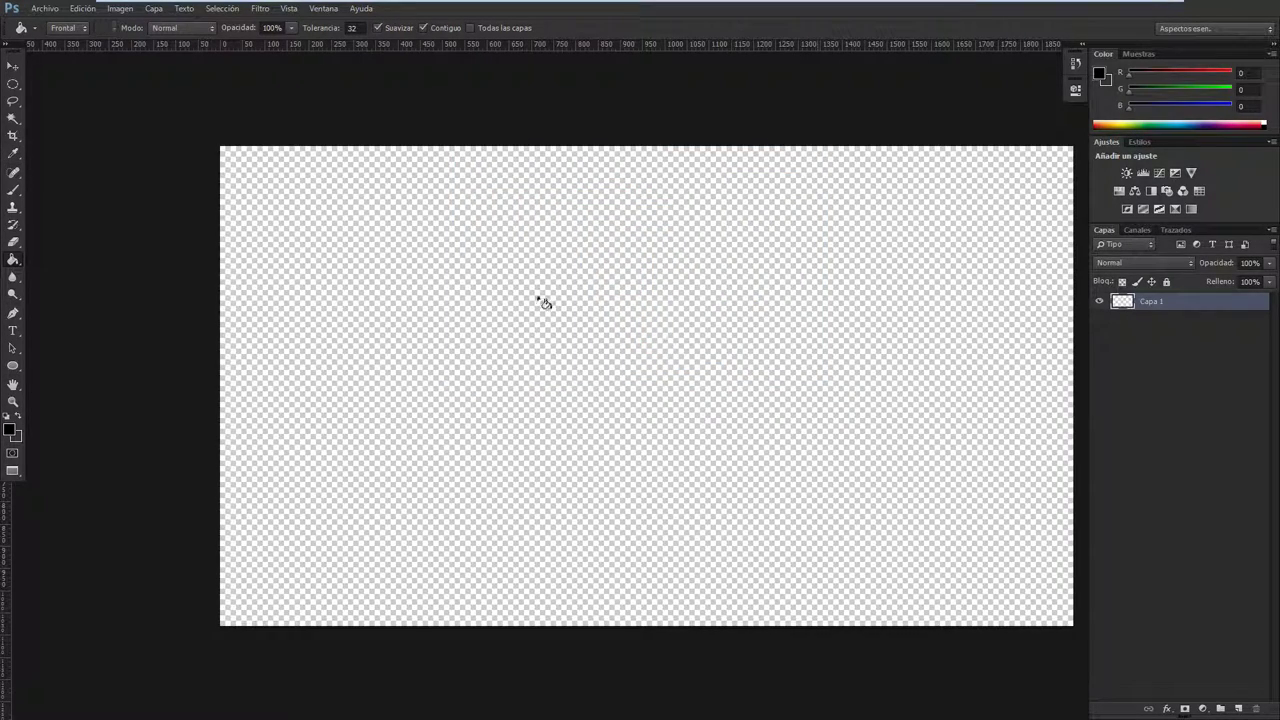
mouse_move(686, 304)
mouse_down()
mouse_move(611, 311)
mouse_move(614, 289)
mouse_up()
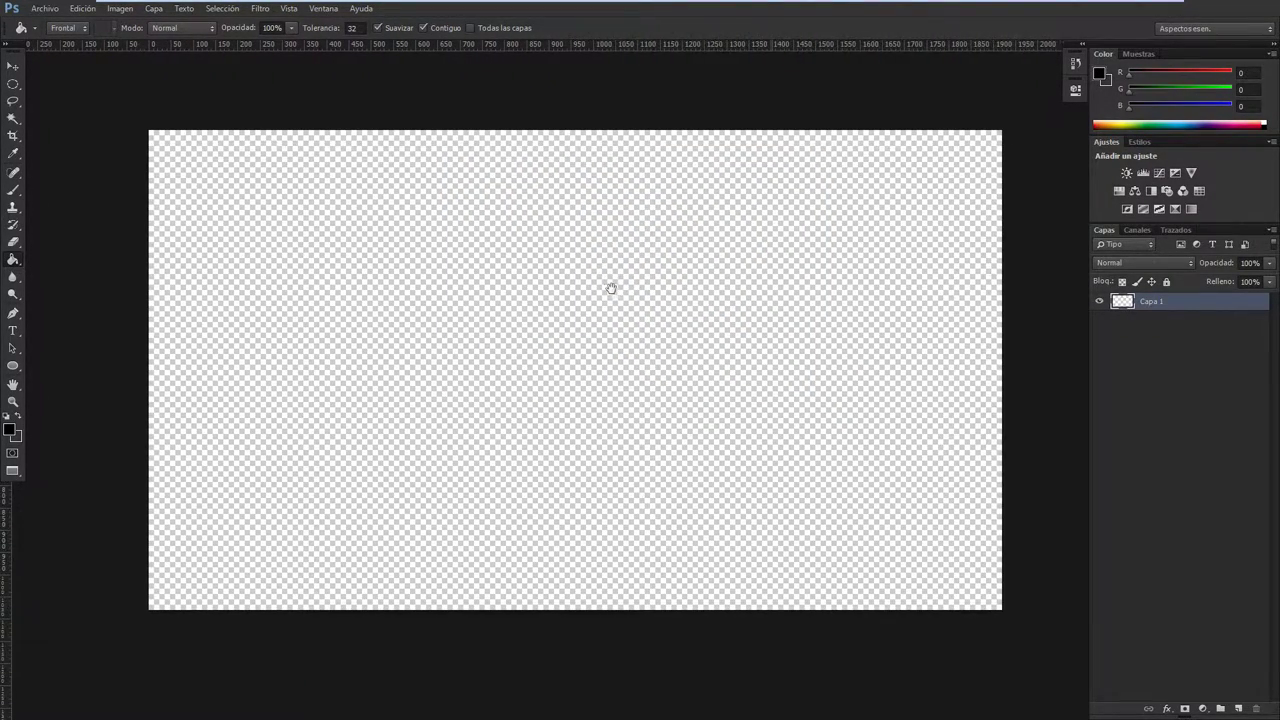
click(603, 354)
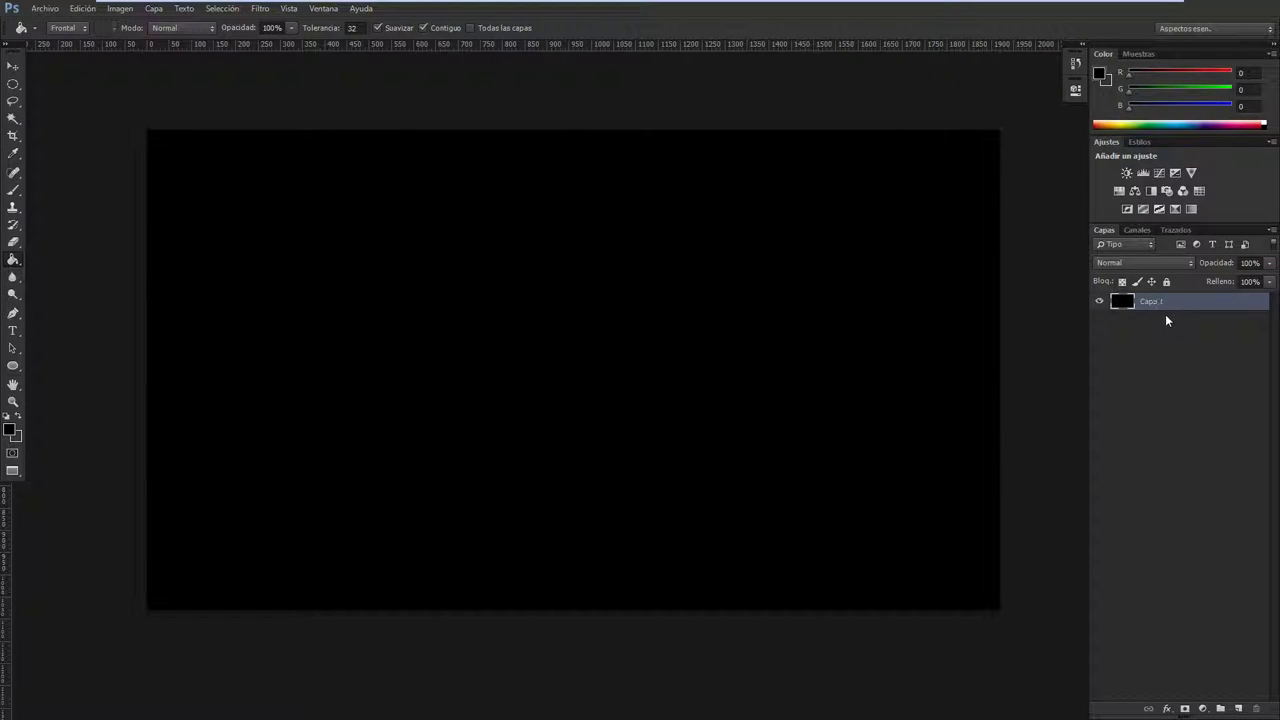
Step: Apply Filtro > Interpretar > Fibras with Varianza 5
click(261, 9)
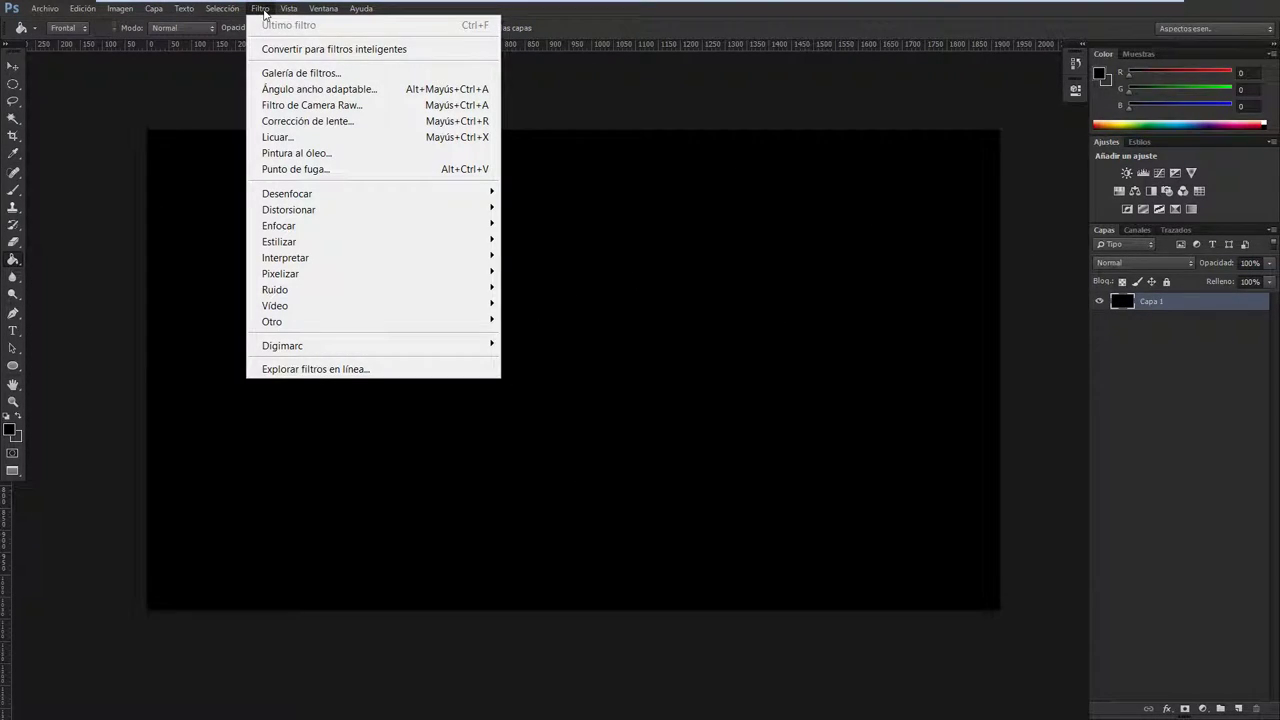
mouse_move(373, 257)
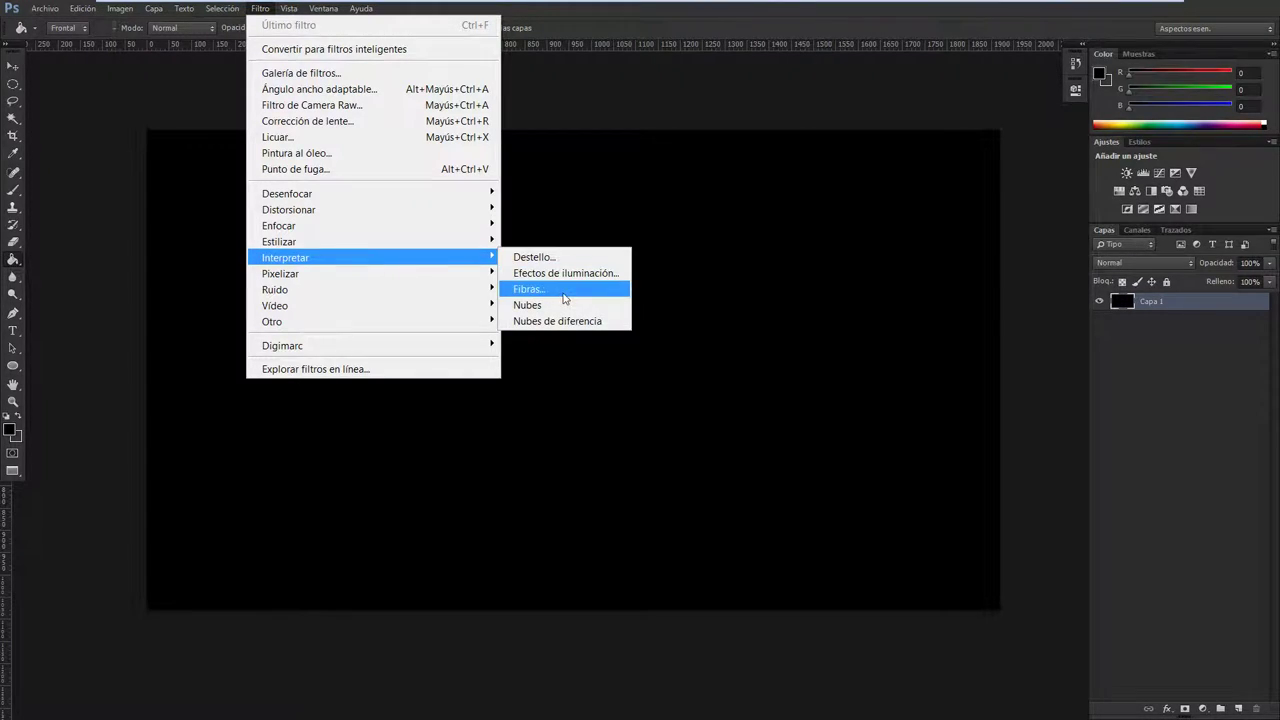
click(565, 298)
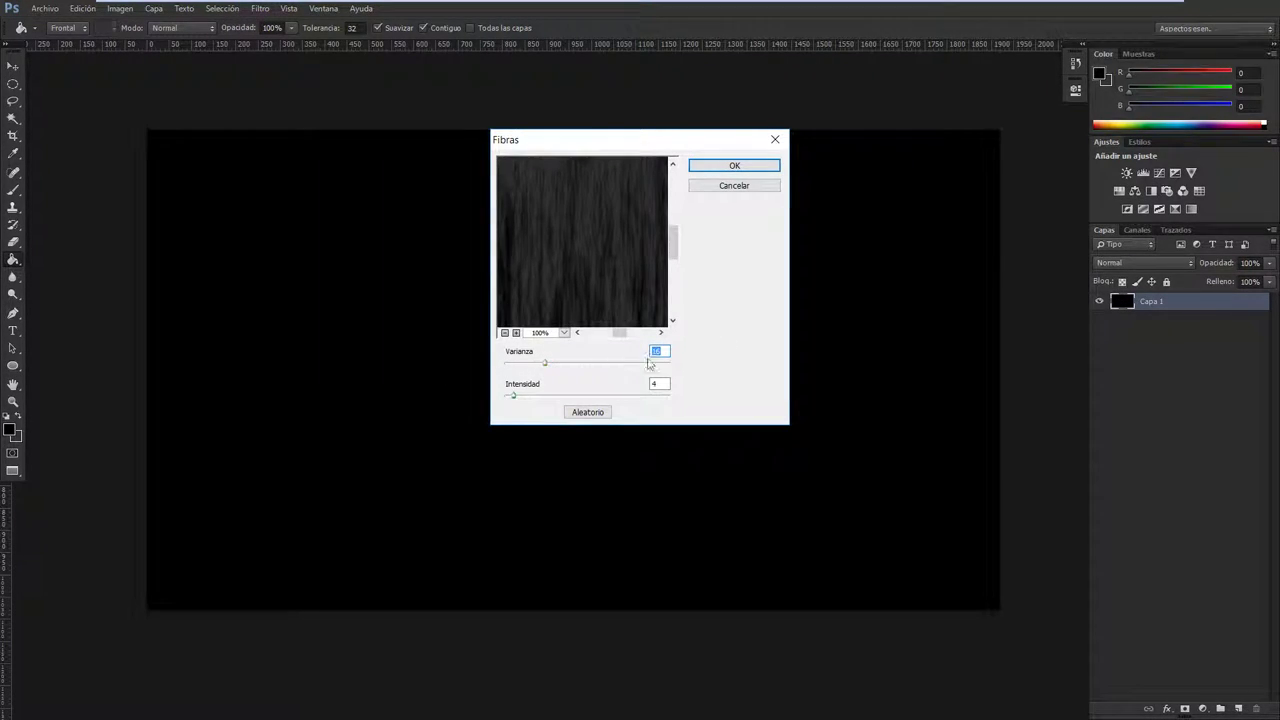
text(5)
key(Tab)
text(64)
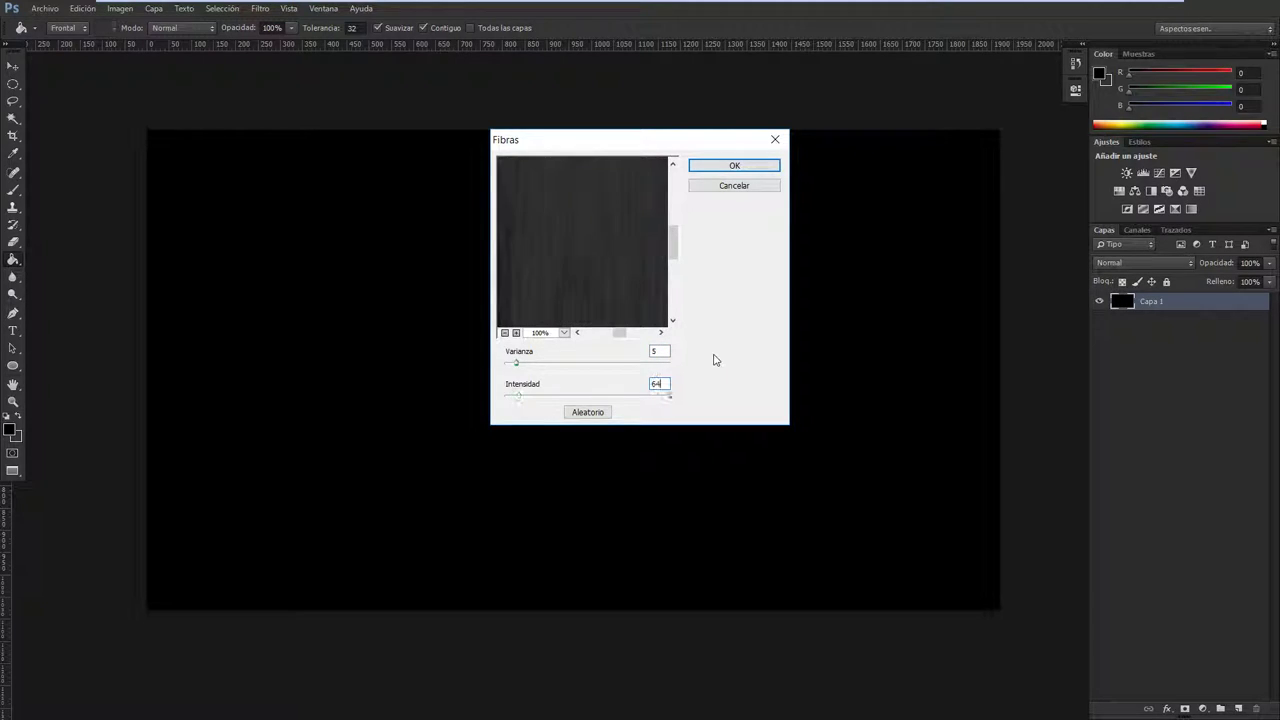
key(Return)
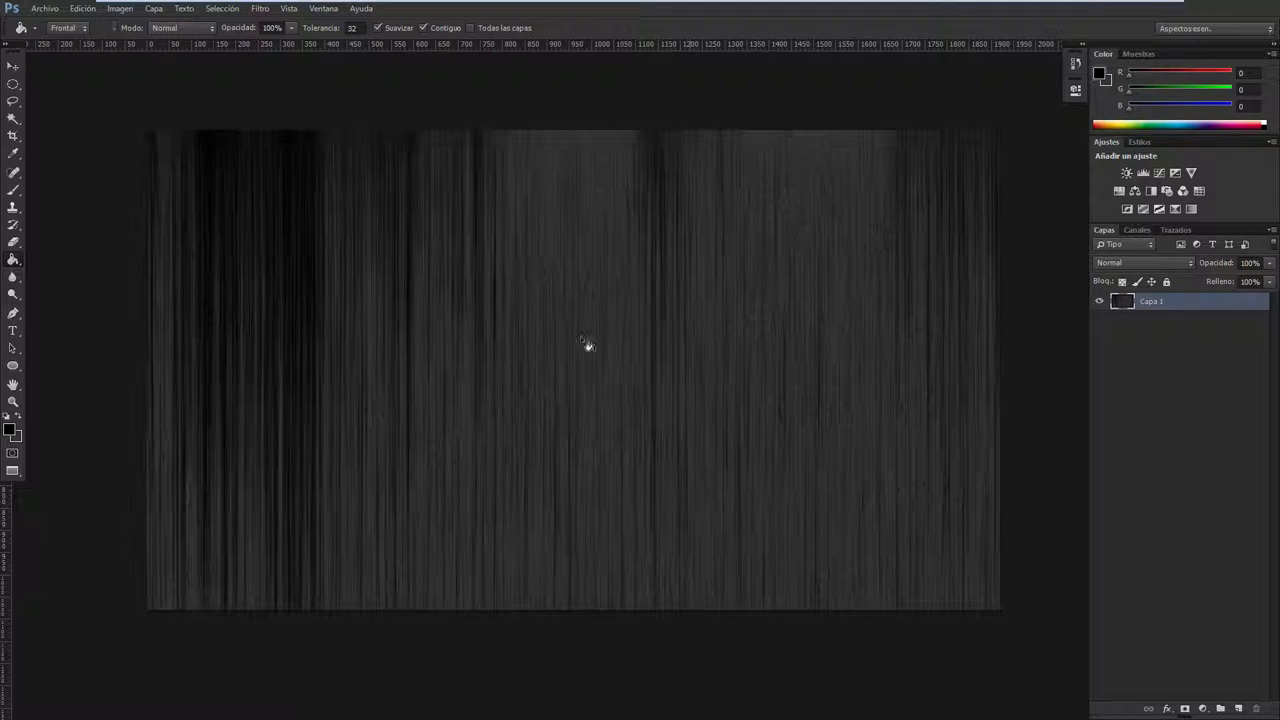
Step: Duplicate the fibre layer and rotate the copy
key(ctrl+j)
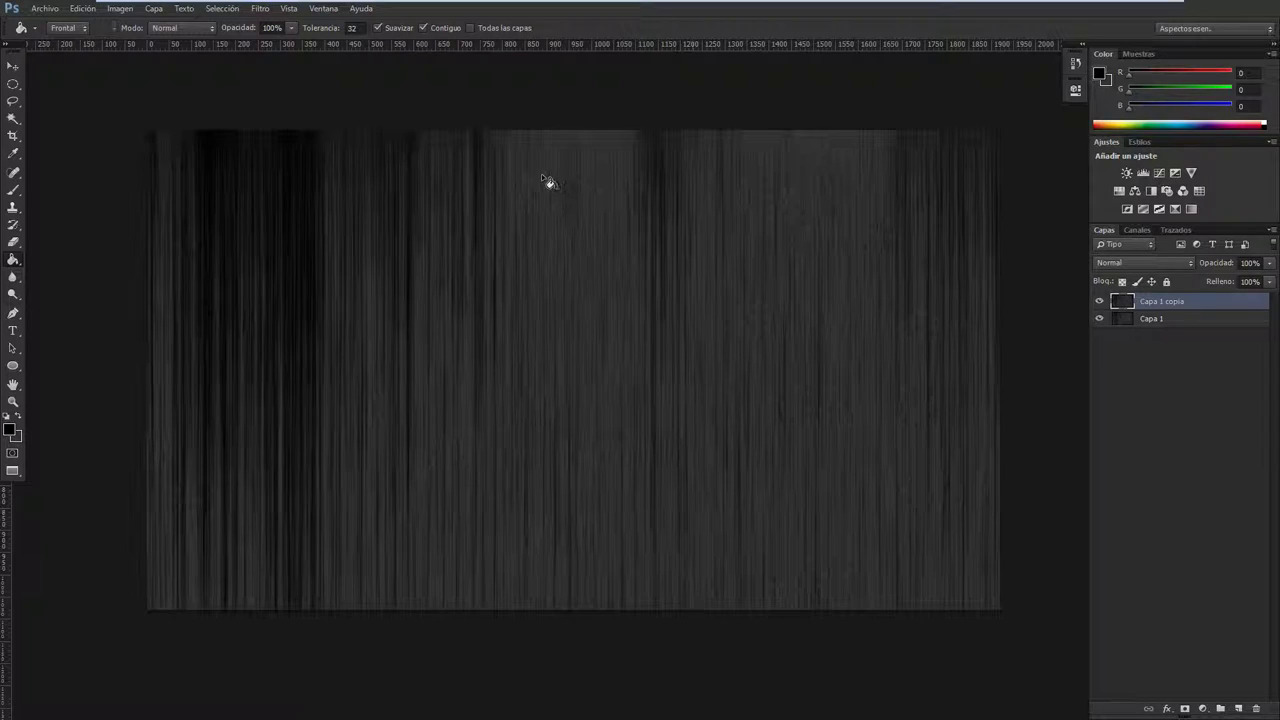
key(ctrl+t)
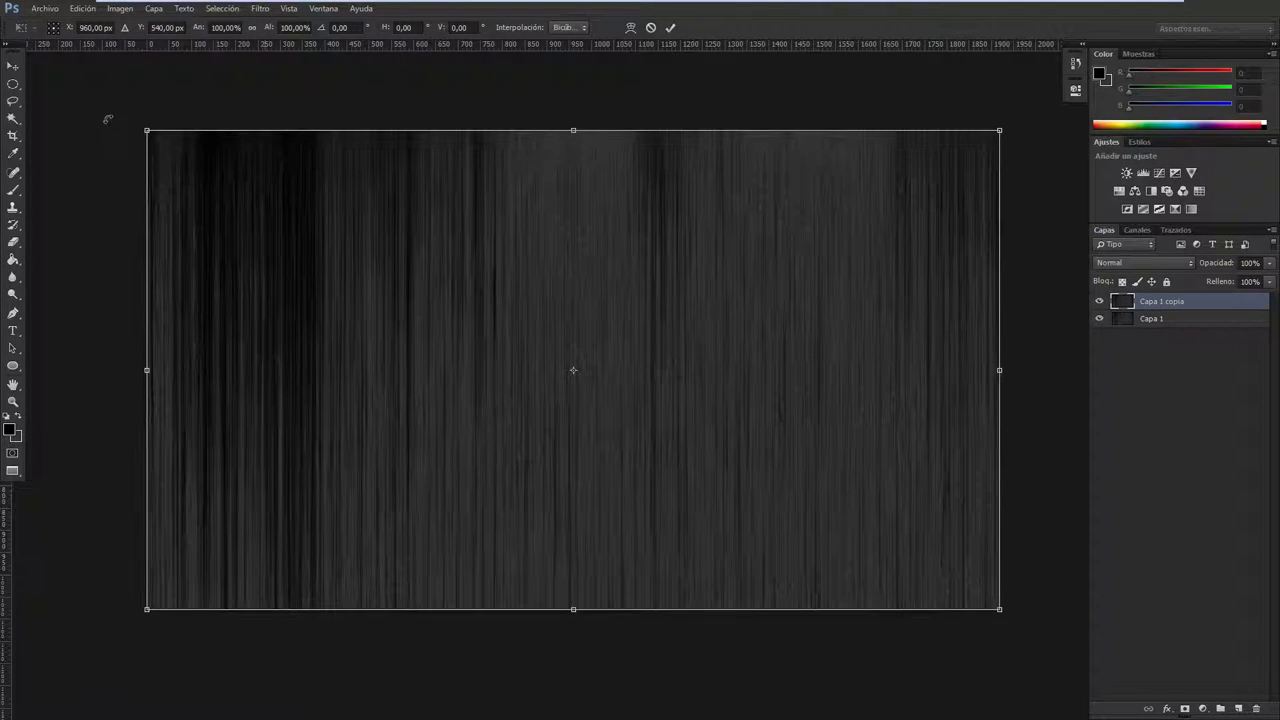
drag(107, 119, 1058, 464)
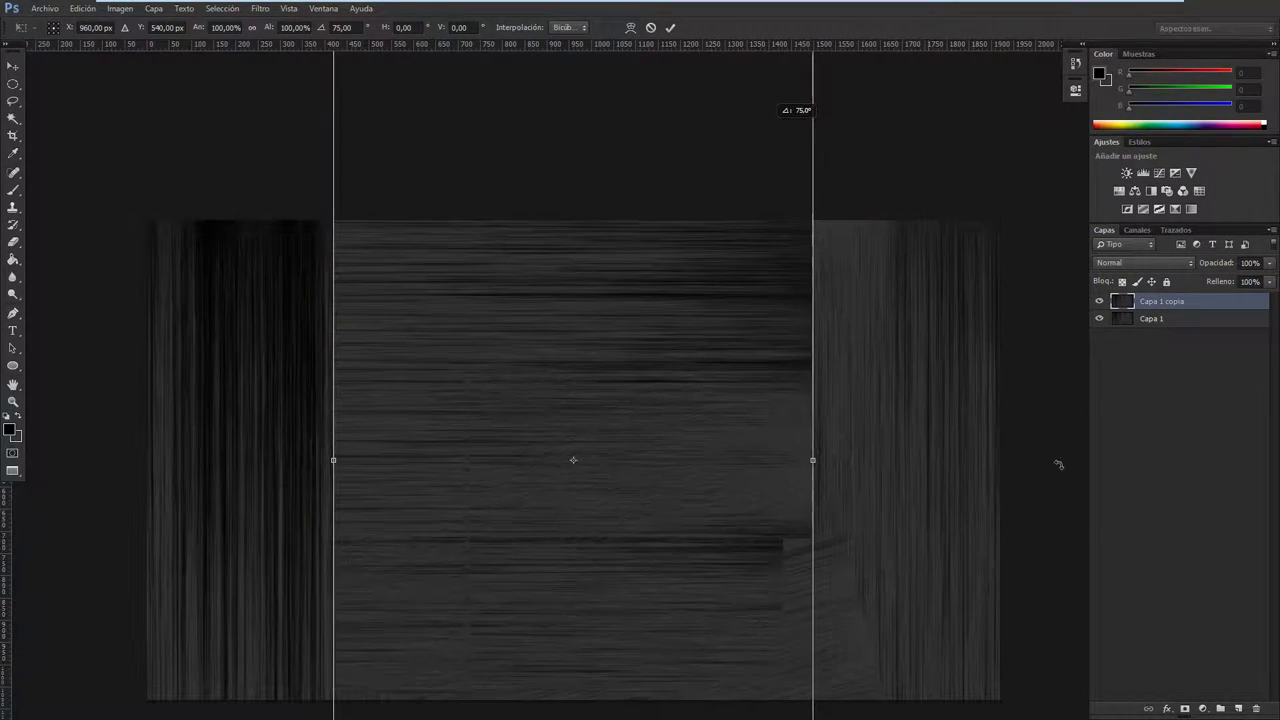
mouse_move(1058, 464)
mouse_down()
mouse_move(1055, 706)
mouse_move(1000, 323)
mouse_up()
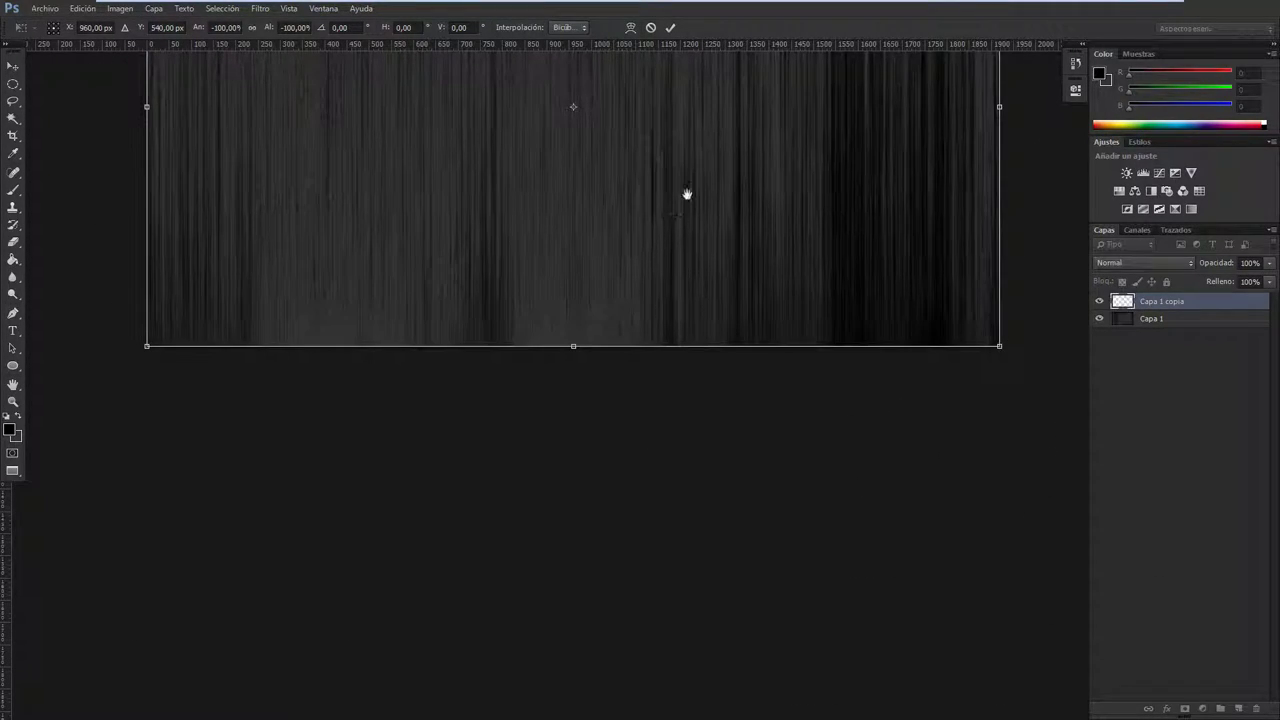
drag(690, 200, 647, 439)
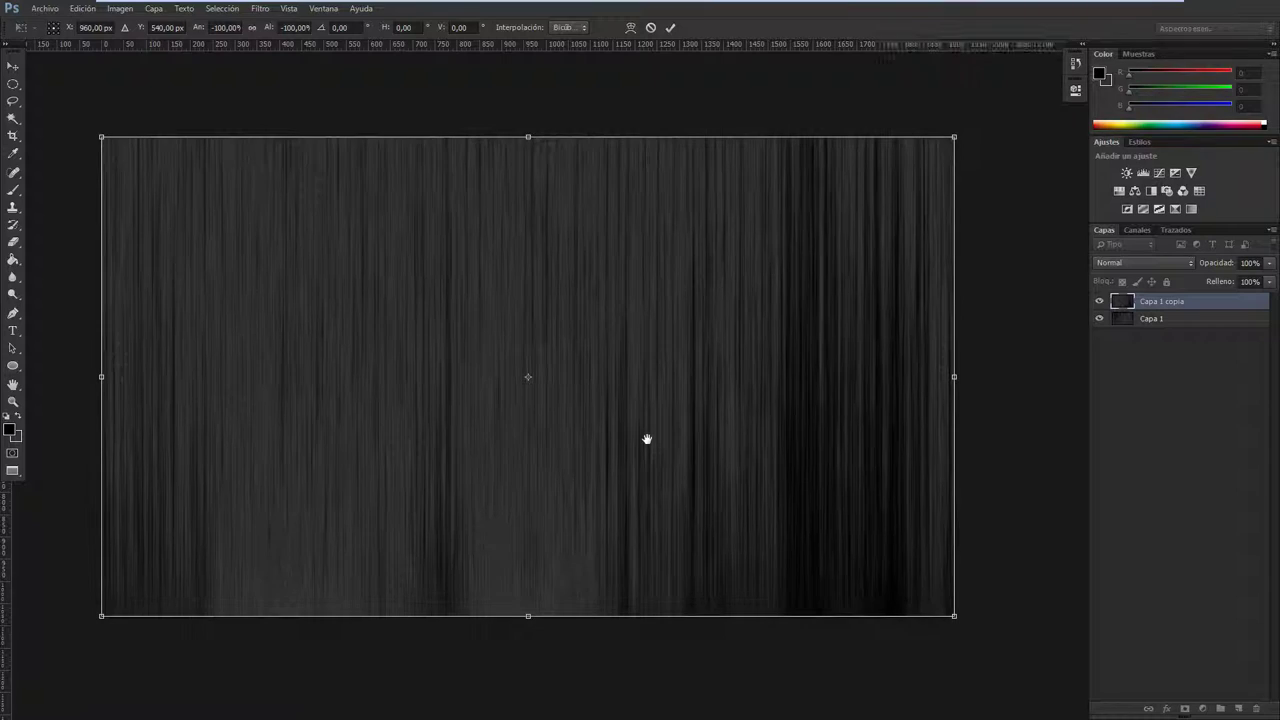
key(Return)
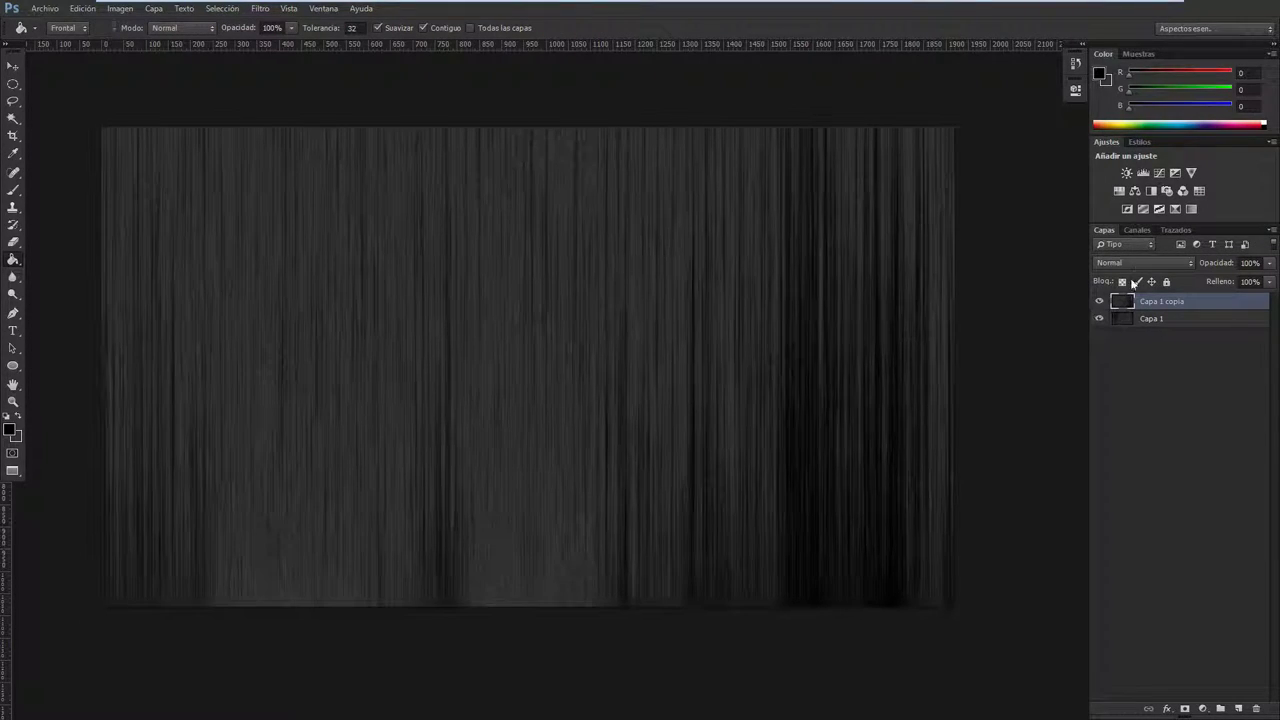
Step: Set Capa 1 copia to Multiplicar and set its Niveles white input to 50
click(1132, 261)
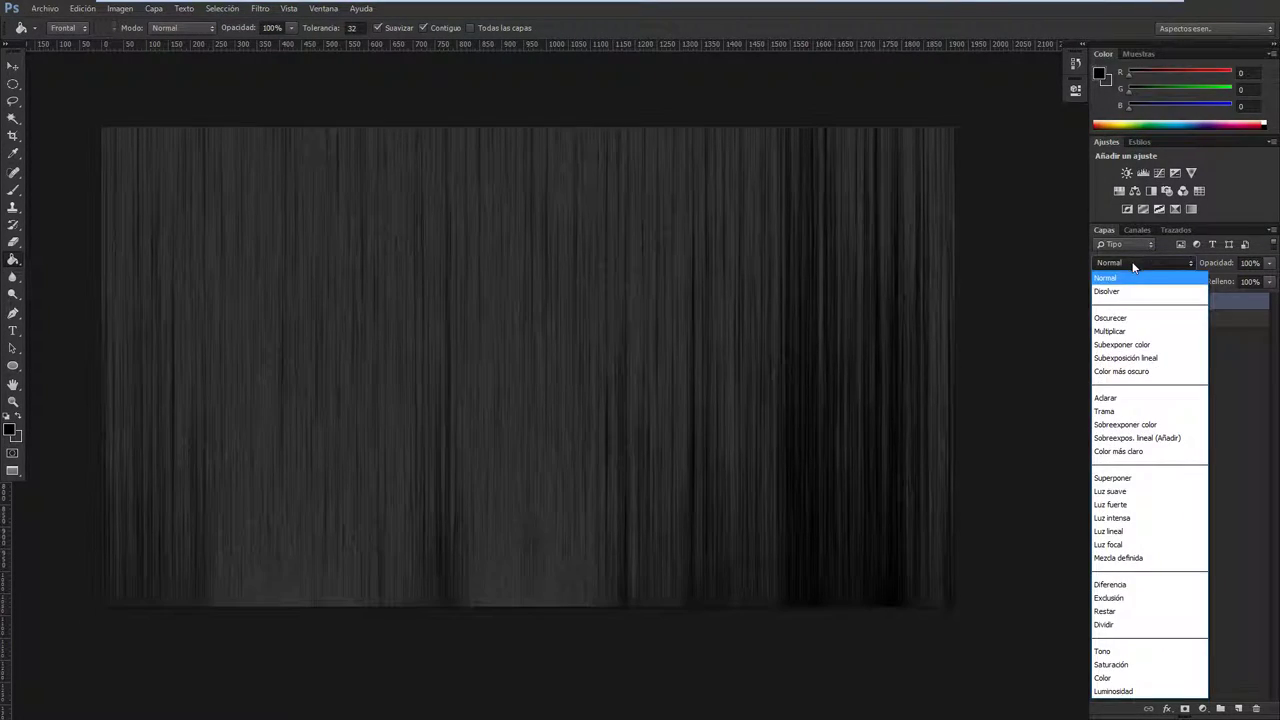
click(1122, 331)
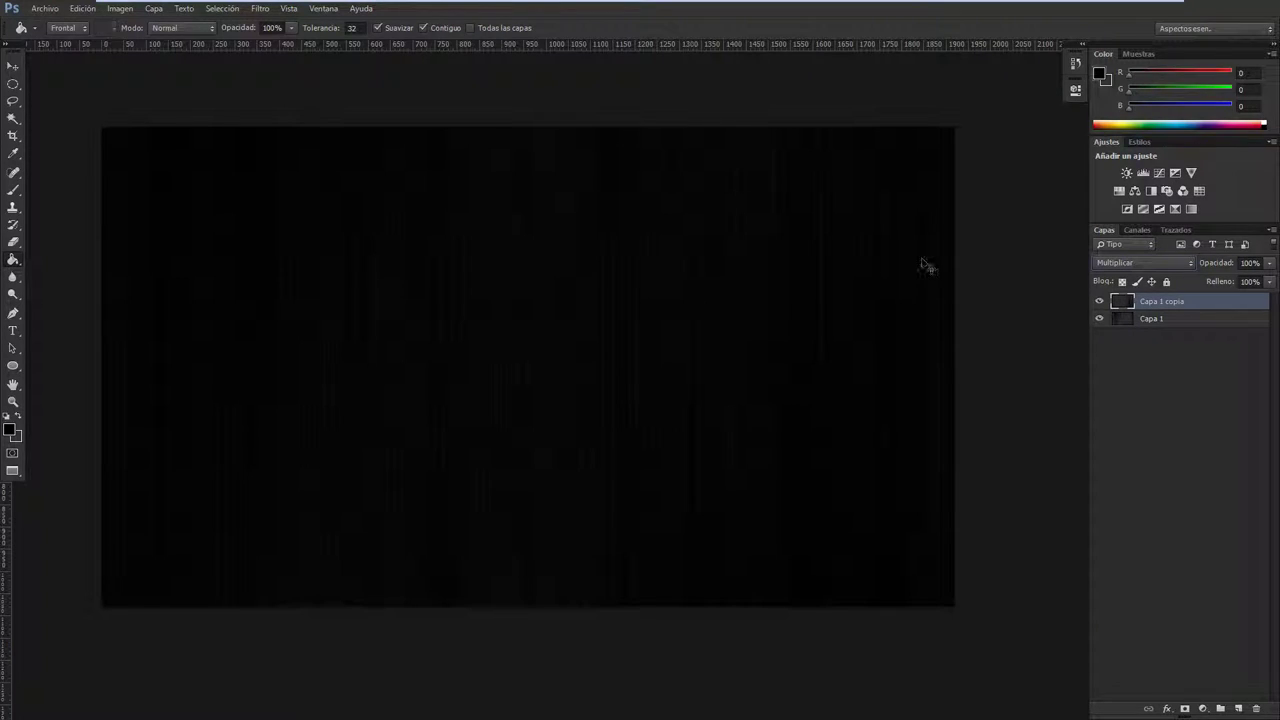
key(ctrl+l)
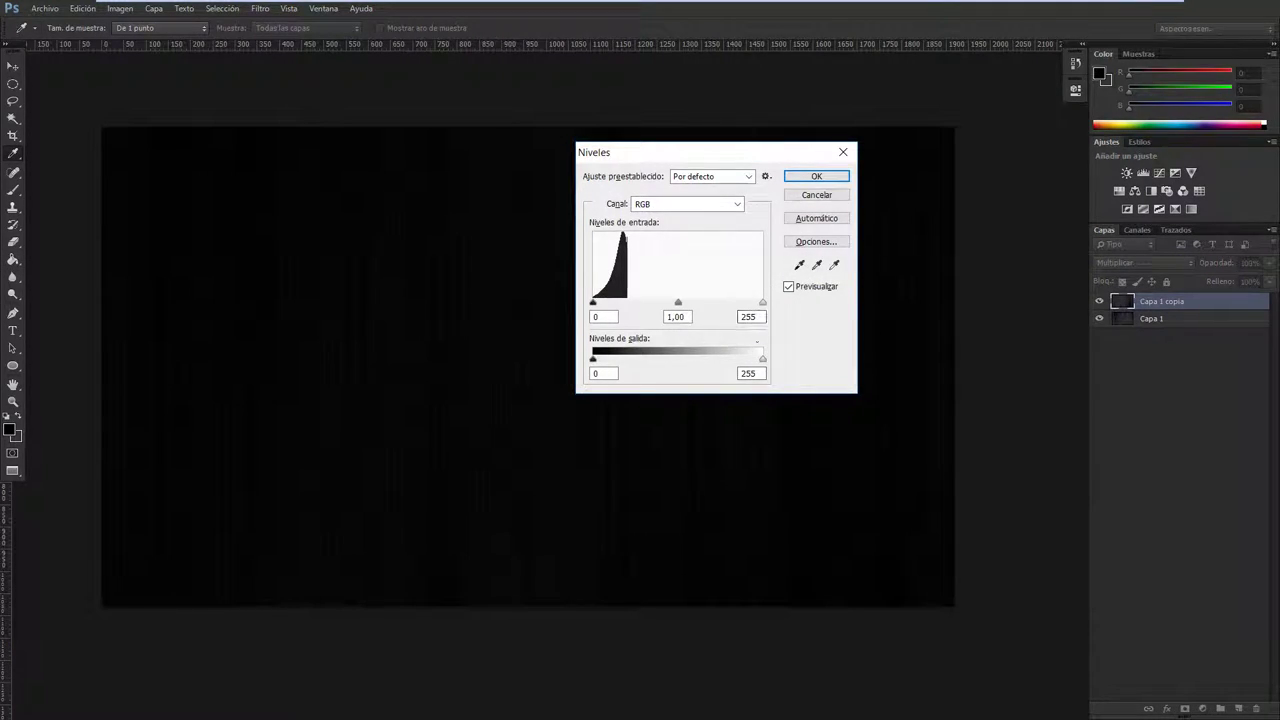
click(760, 316)
text(50)
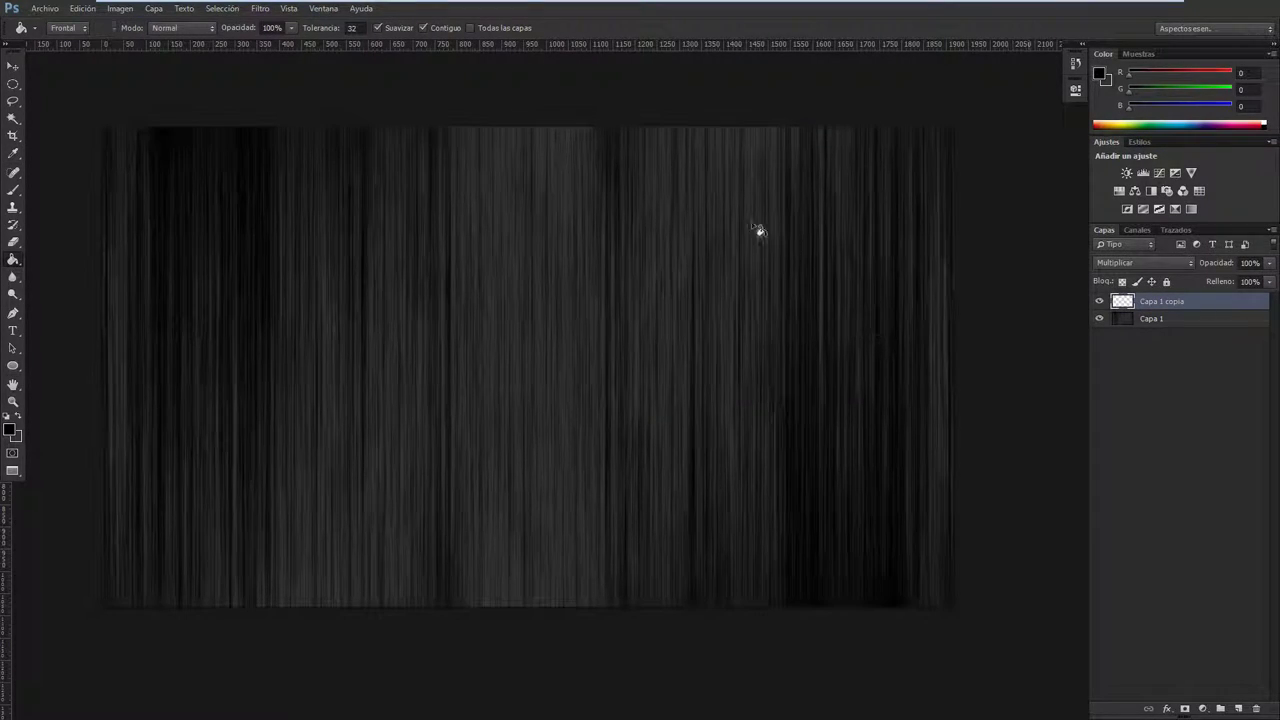
Step: Add Capa 2 and fill it with the white hexagon pattern using the Paint Bucket
key(ctrl+shift+n)
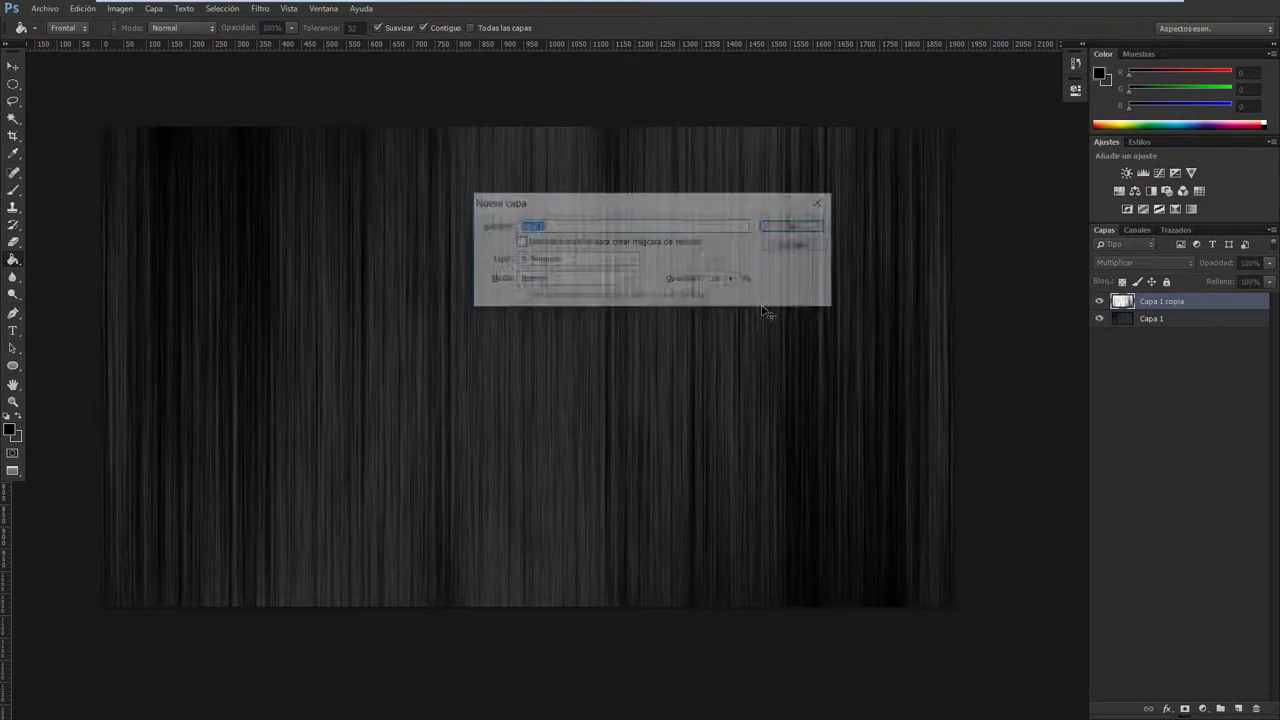
click(795, 225)
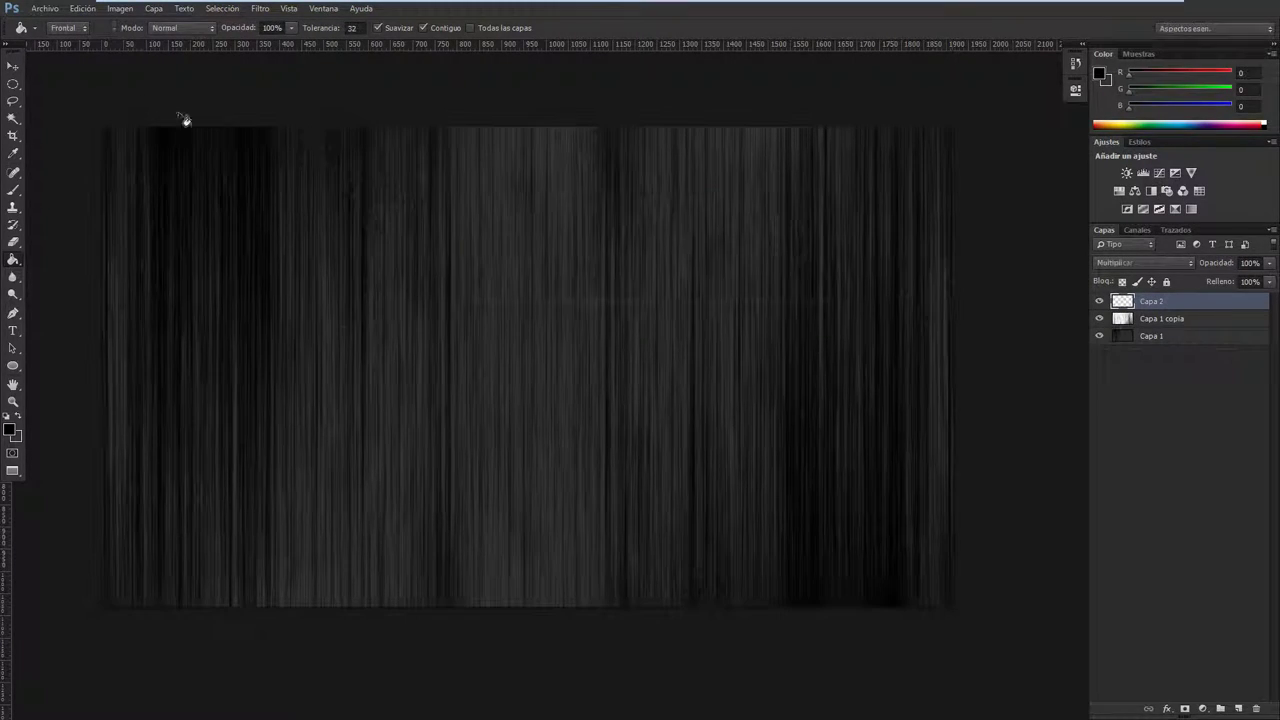
click(66, 27)
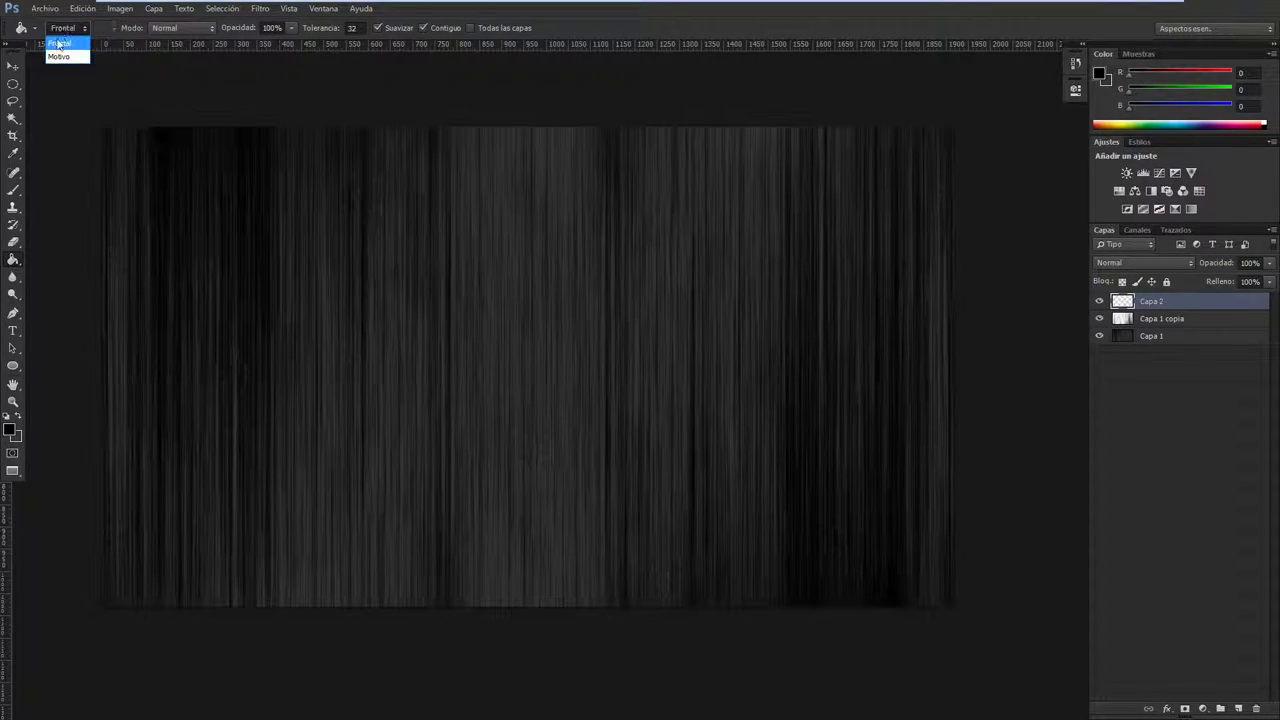
click(62, 47)
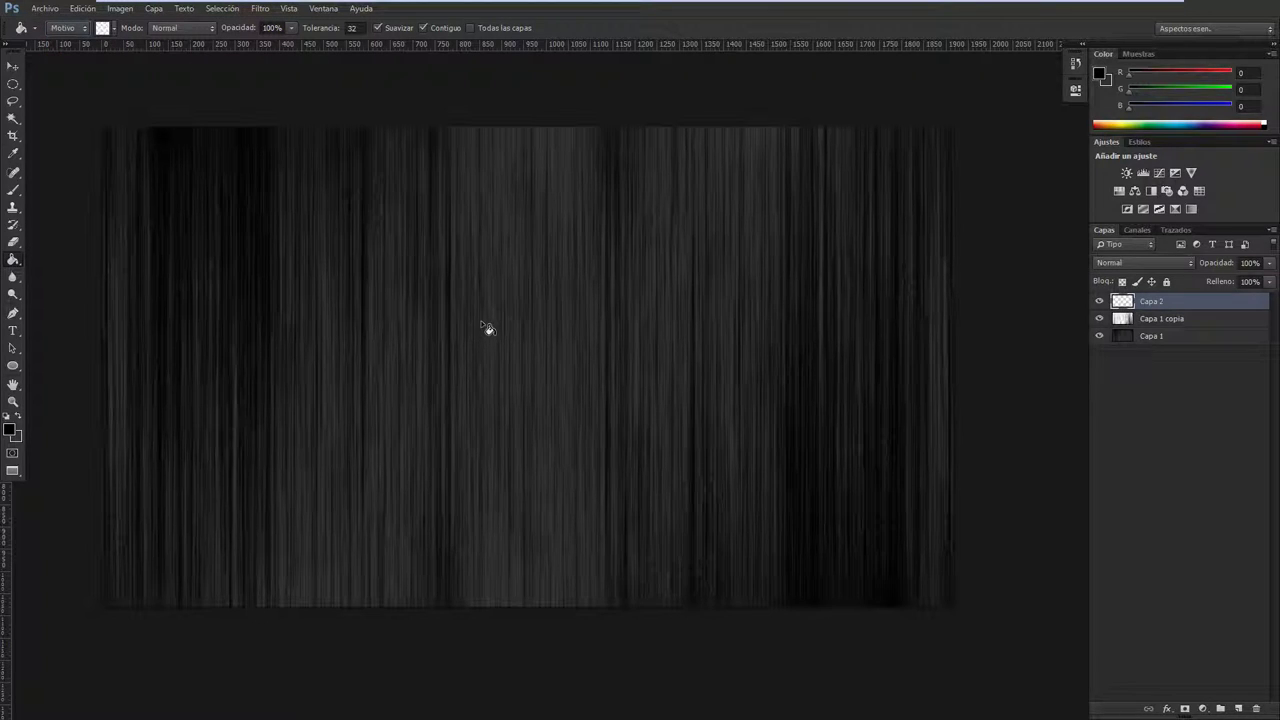
click(510, 333)
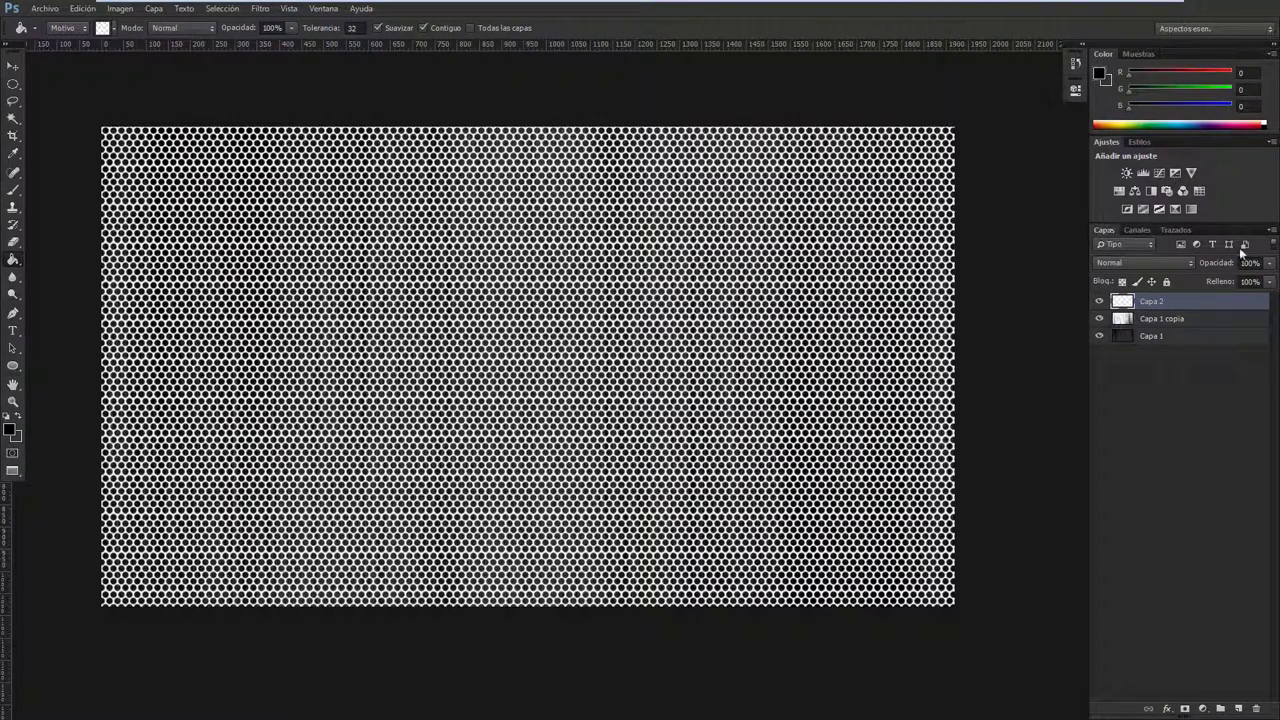
Step: Add a gradient overlay to Capa 2 with angle -60°
double_click(1208, 308)
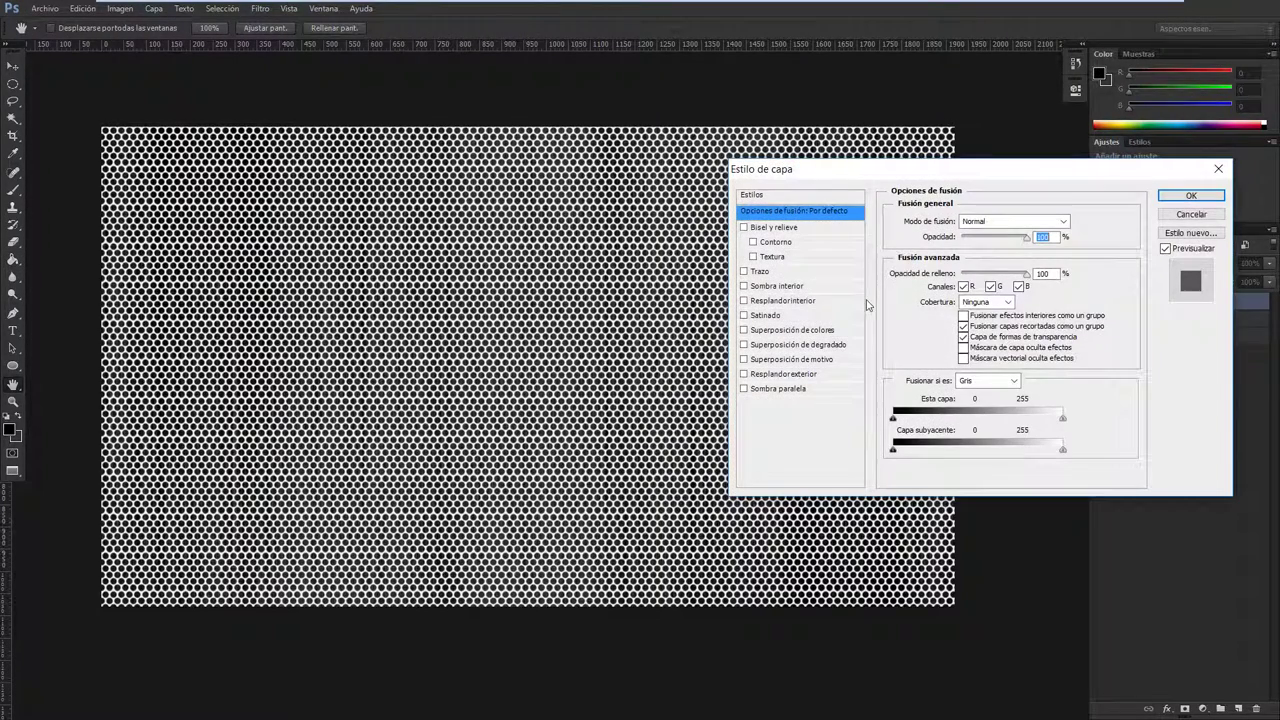
click(800, 345)
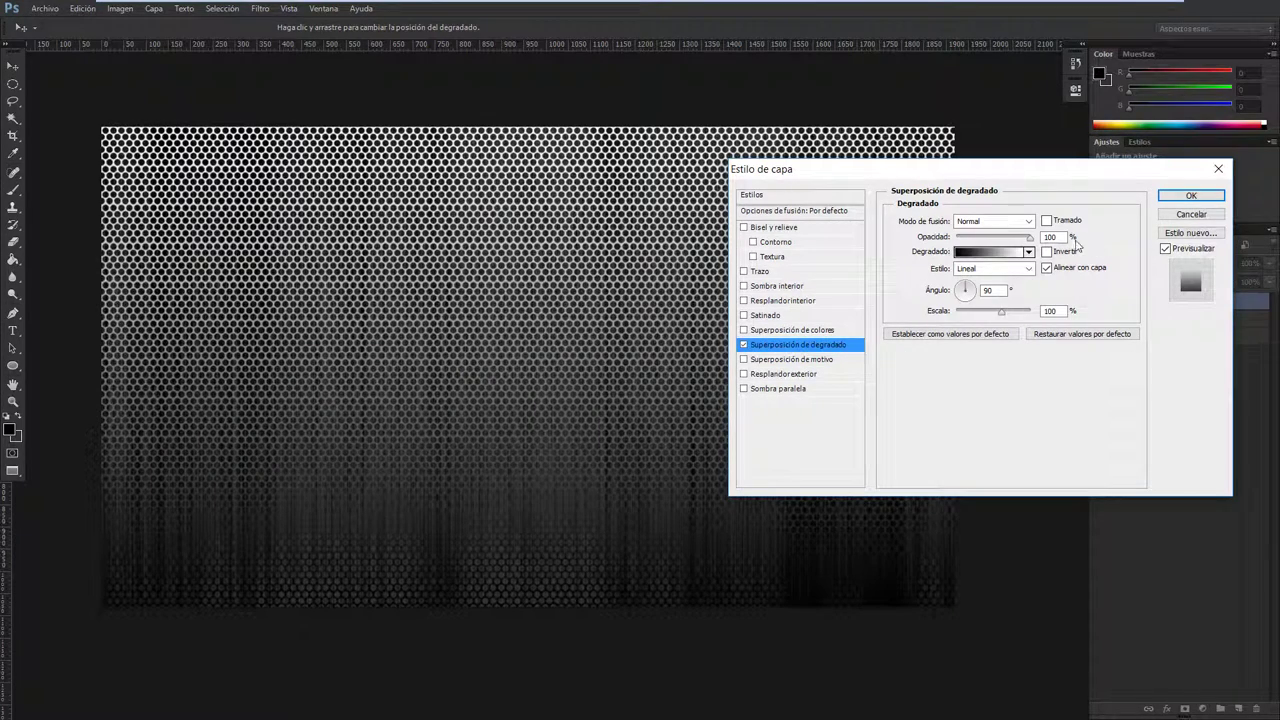
double_click(988, 290)
text(-6)
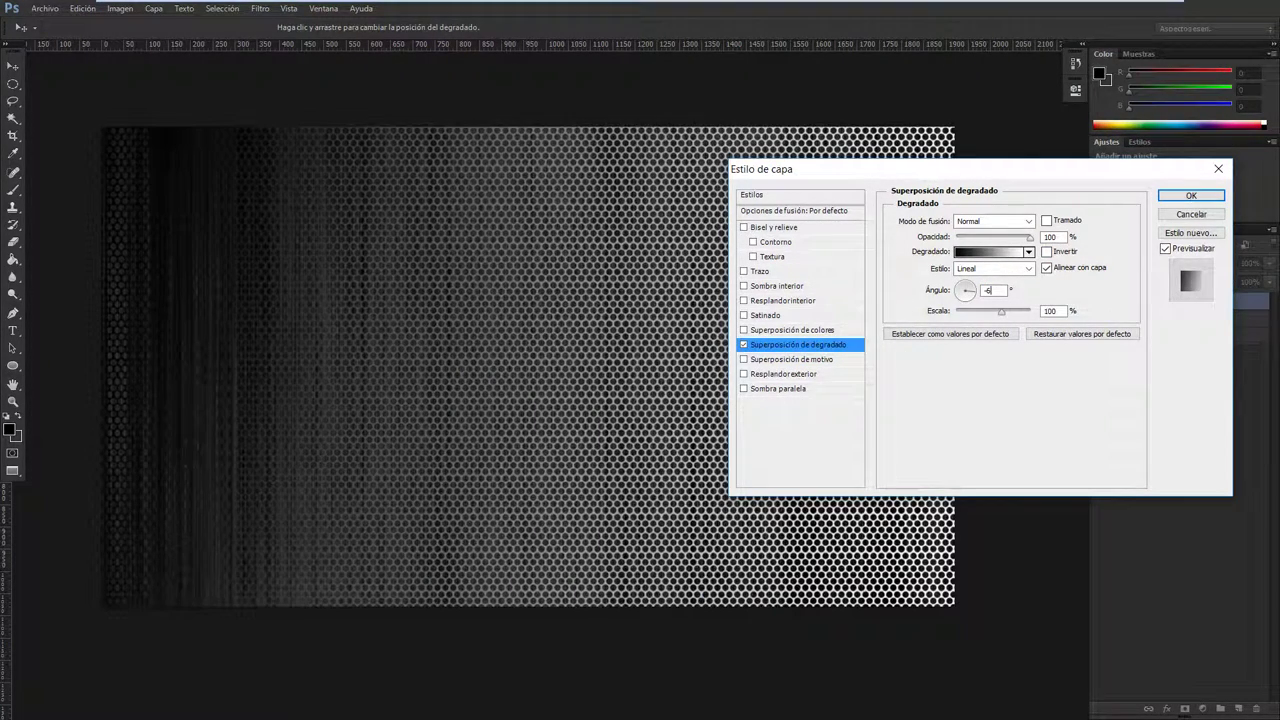
text(0)
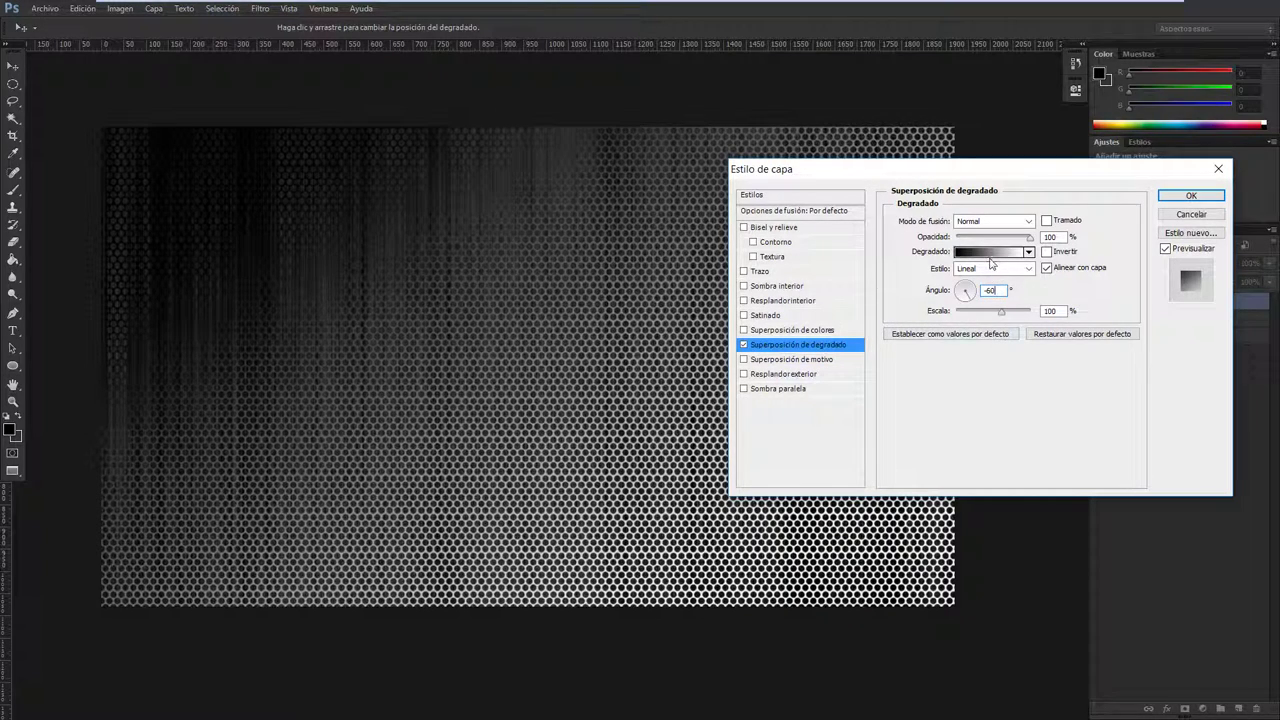
Step: Make both end stops of the overlay gradient black
click(989, 256)
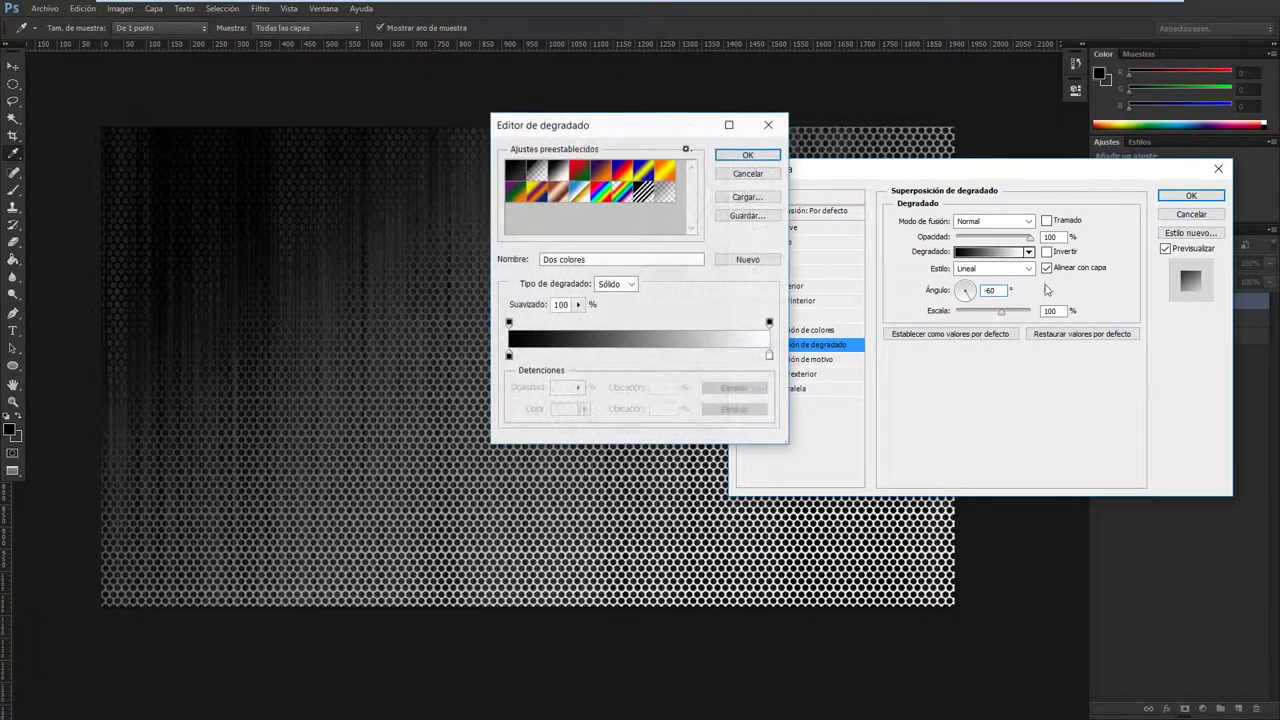
click(509, 356)
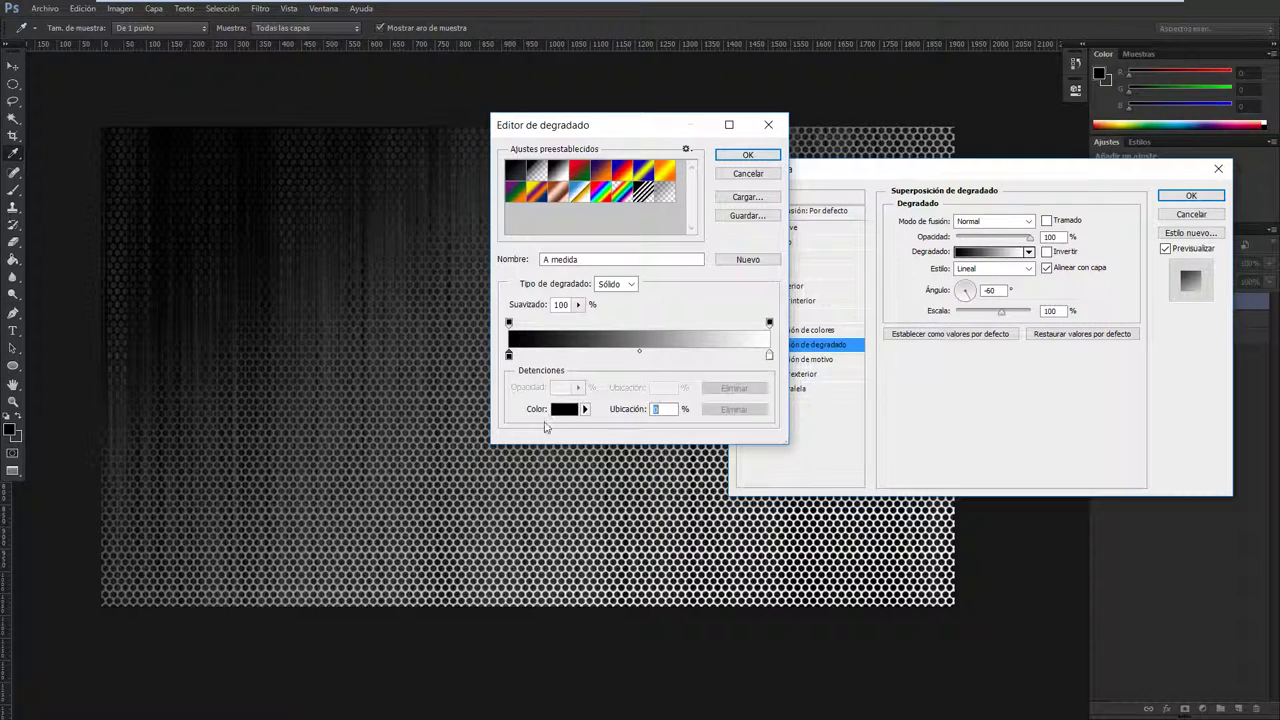
click(564, 409)
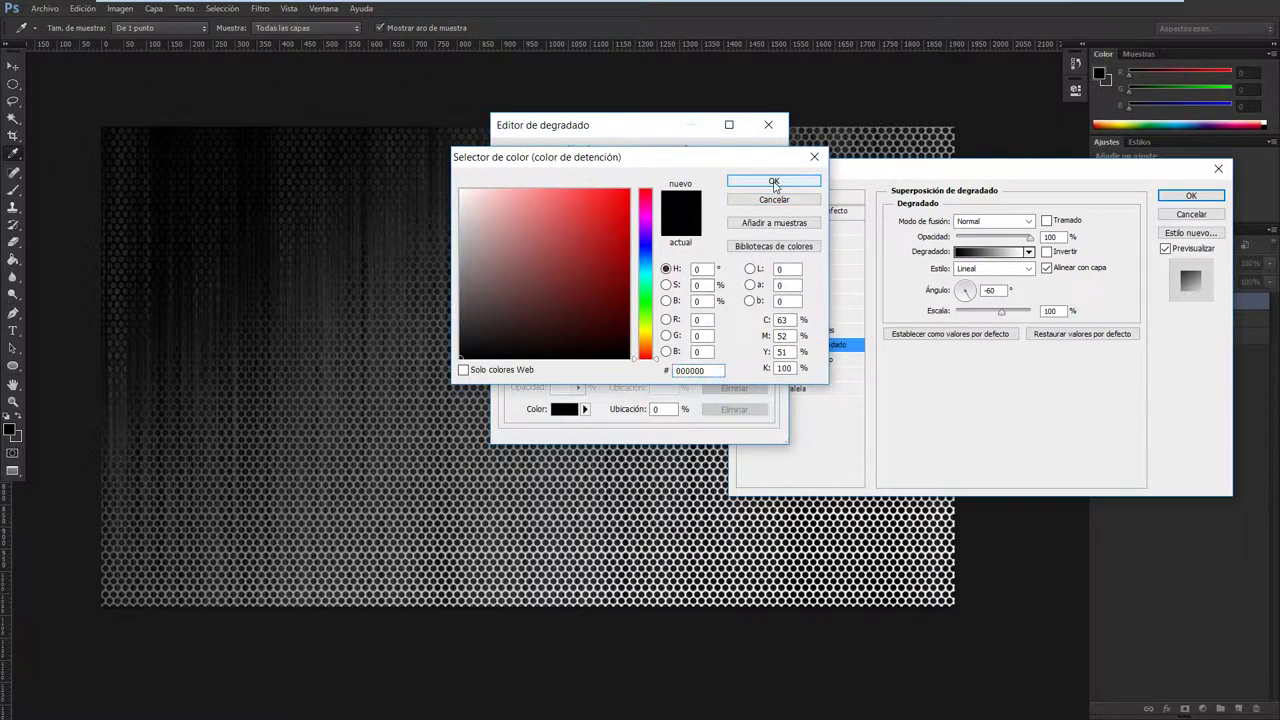
click(773, 181)
click(769, 355)
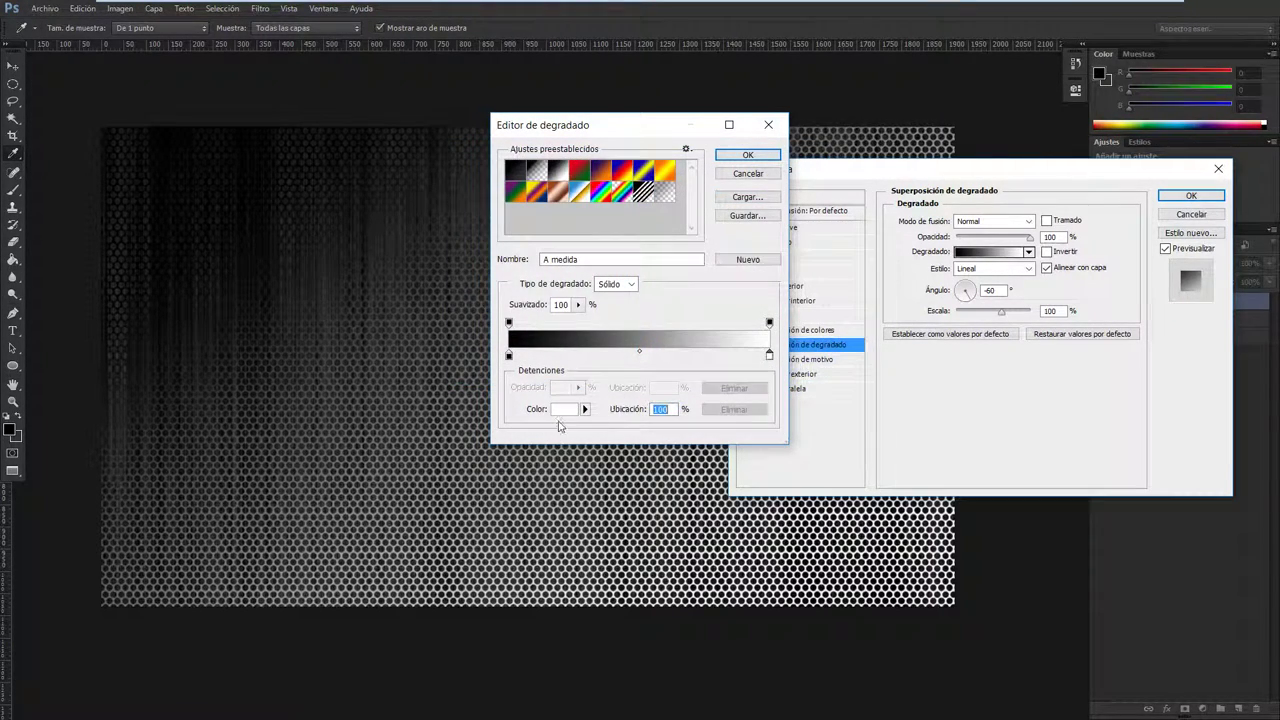
click(564, 409)
drag(553, 343, 294, 425)
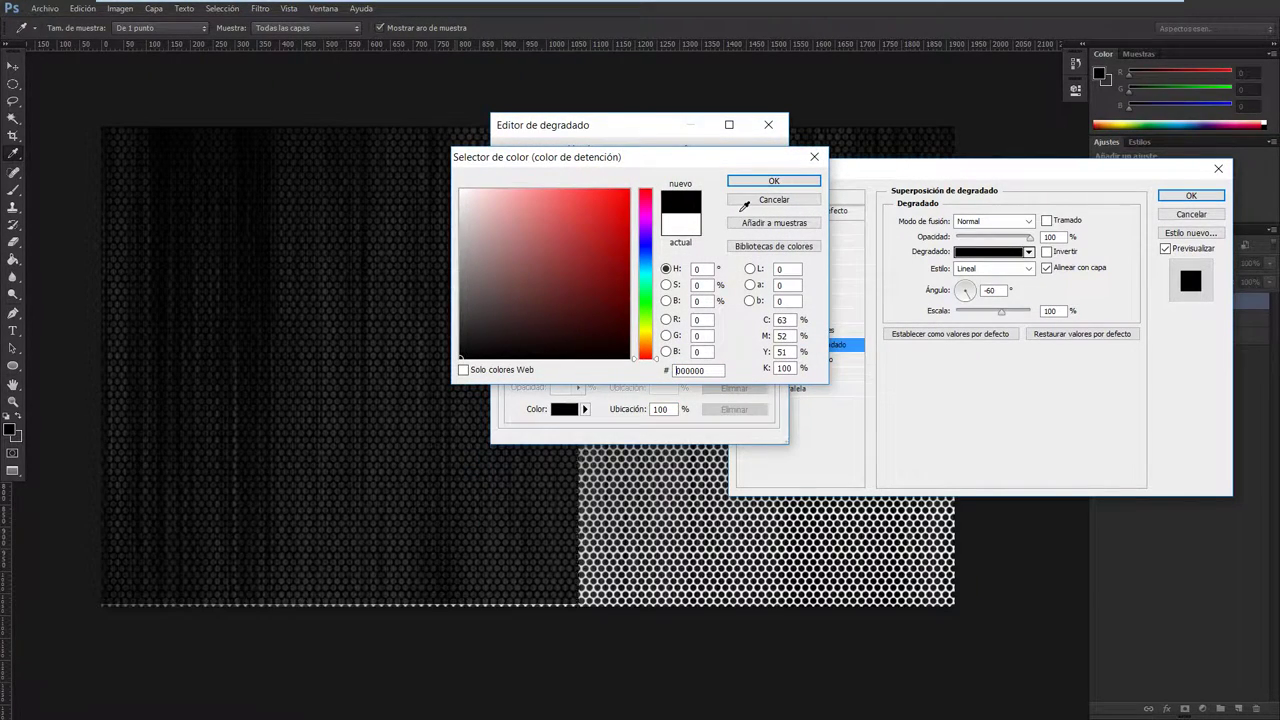
click(773, 181)
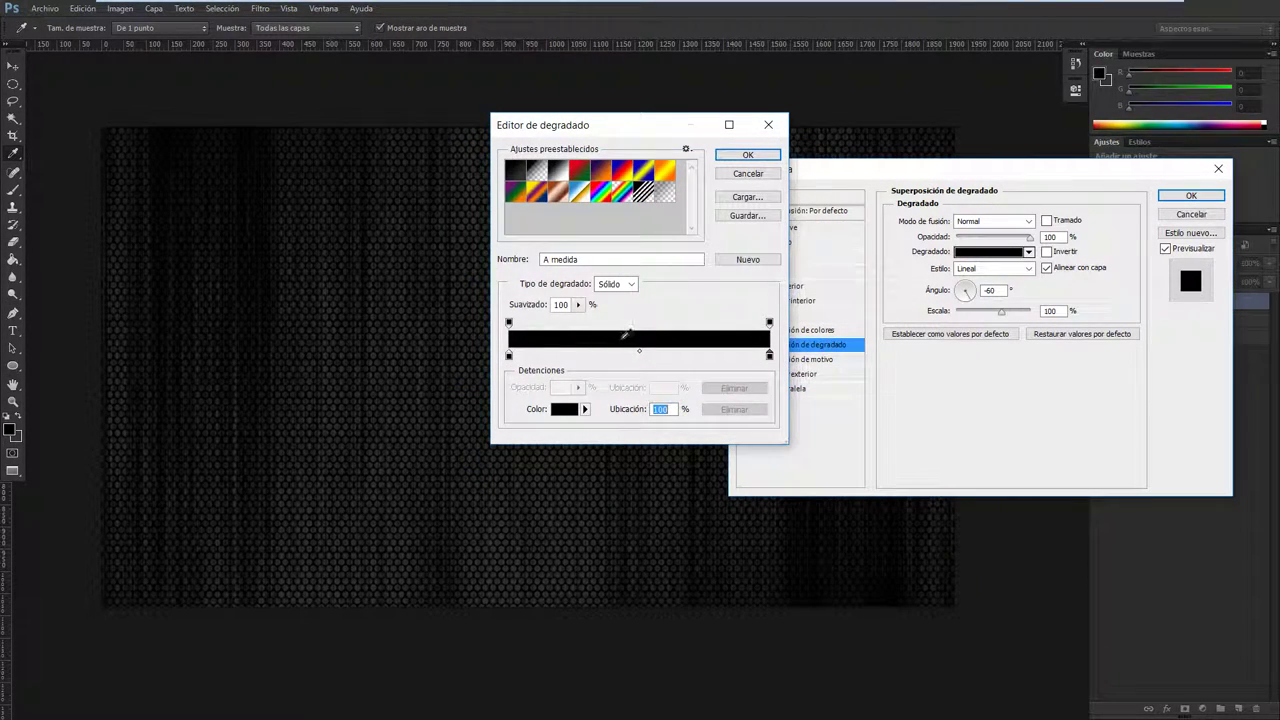
Step: Add a #9c9c9c colour stop at 50% and apply the gradient
click(629, 355)
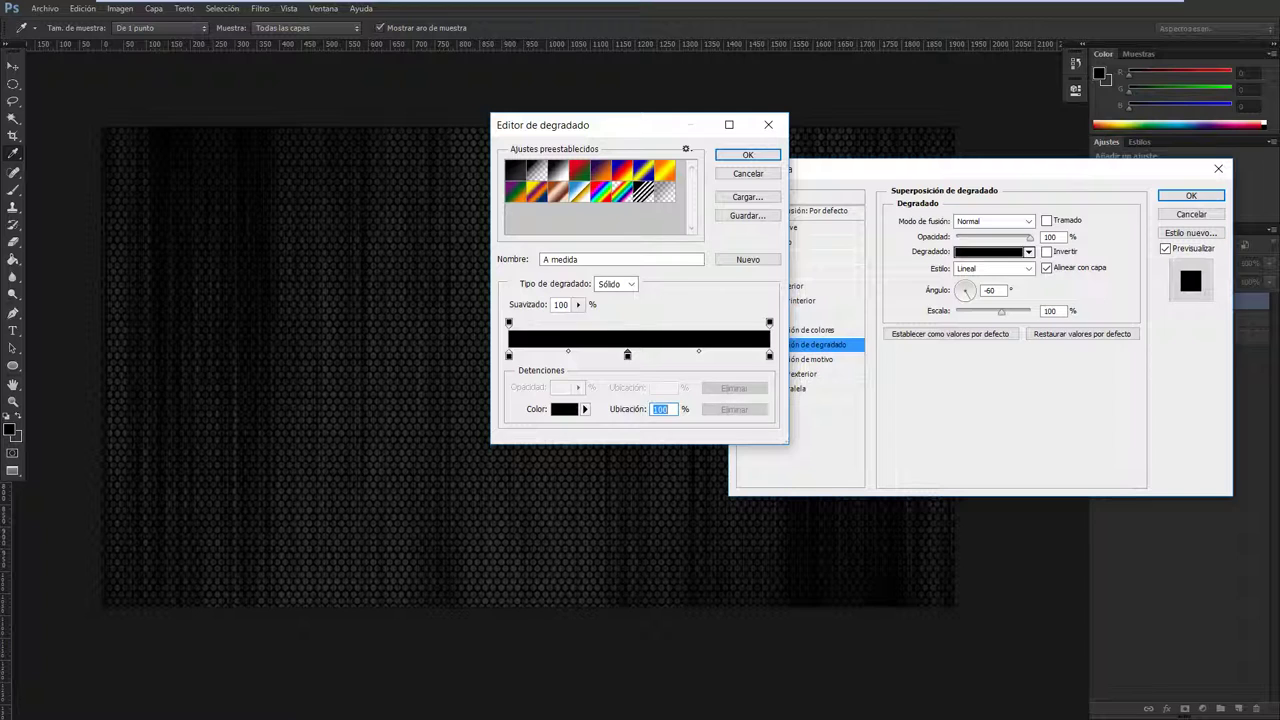
text(50)
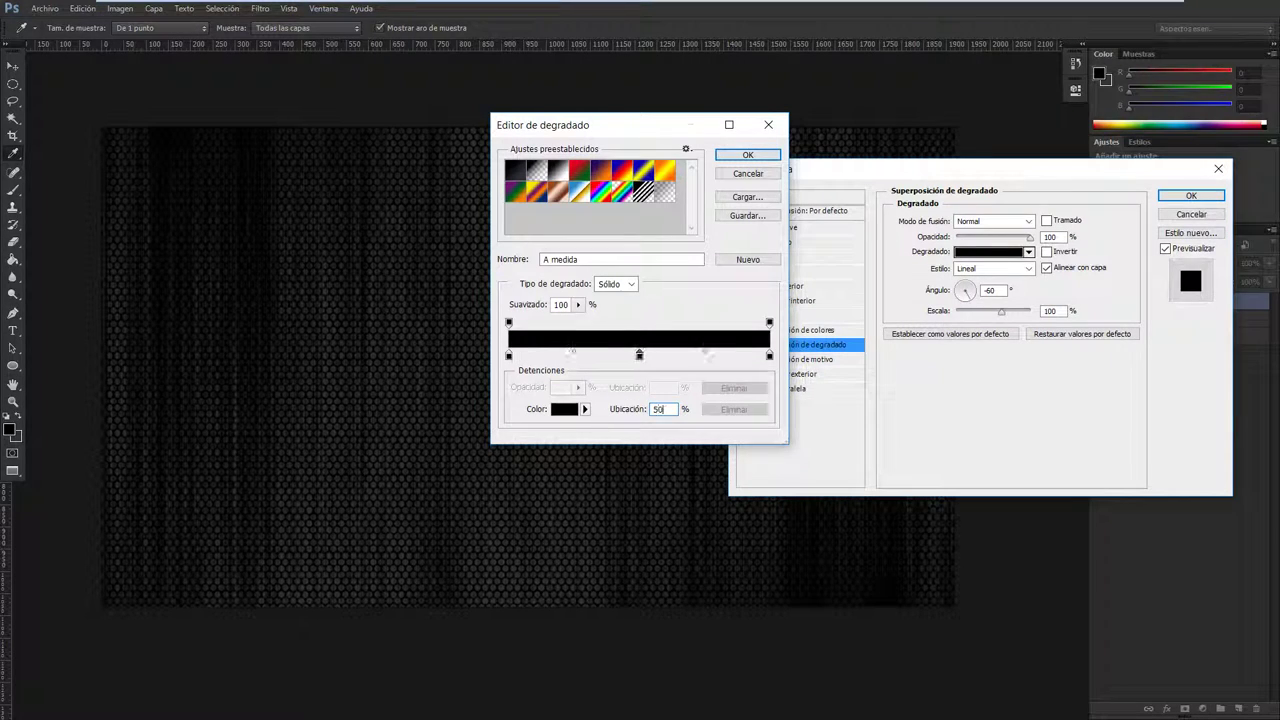
click(563, 411)
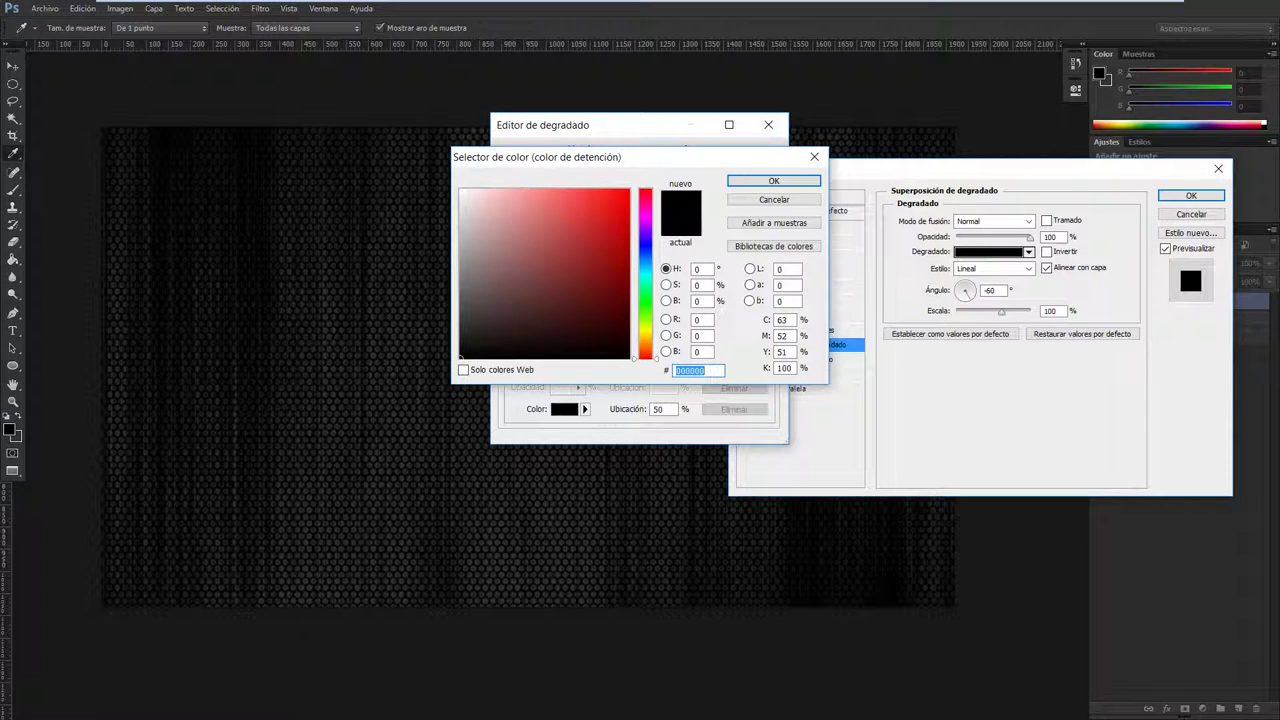
text(9c9c9c)
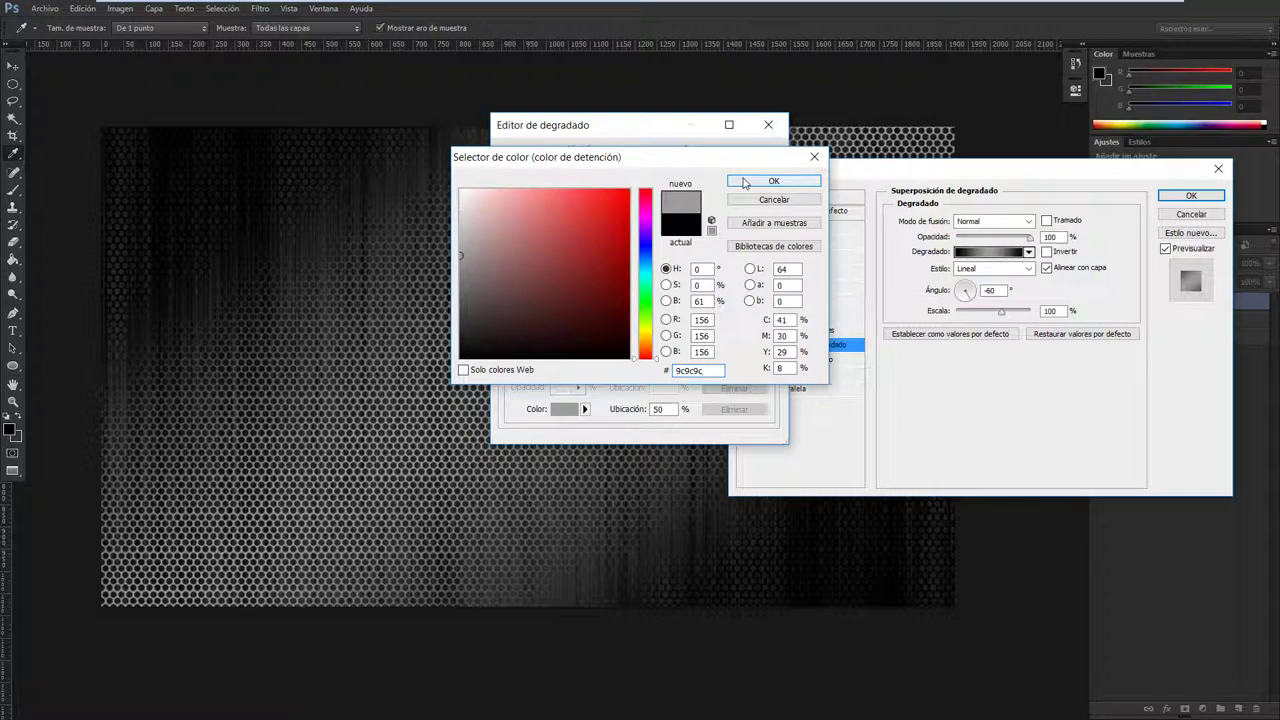
click(773, 181)
click(748, 155)
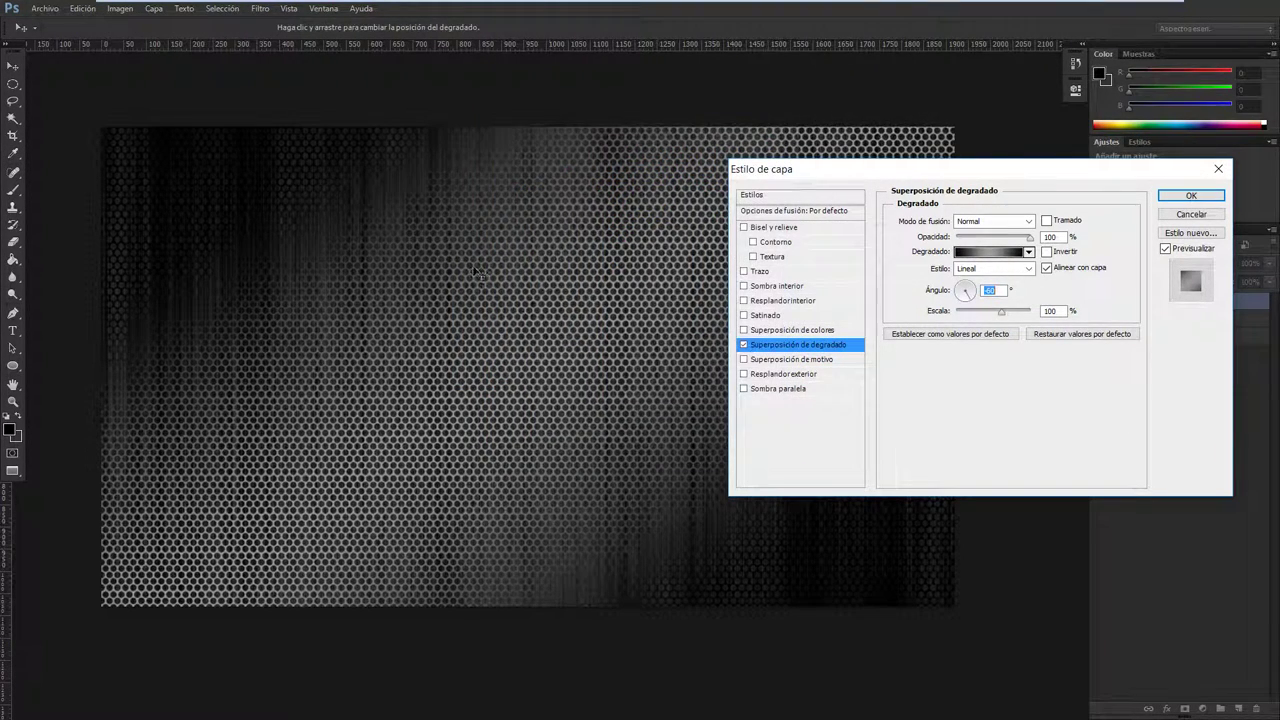
Step: Add Bevel and Emboss with size 1, highlight opacity 64% and shadow opacity 100%
click(790, 228)
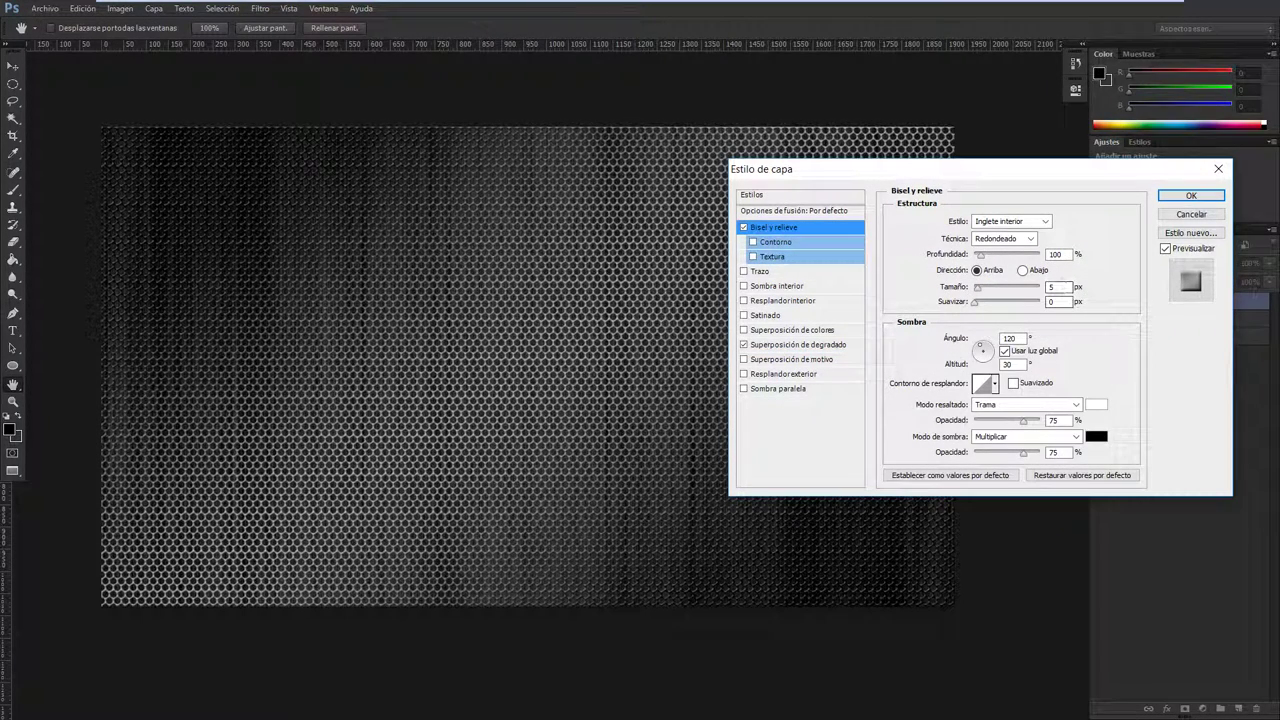
text(1)
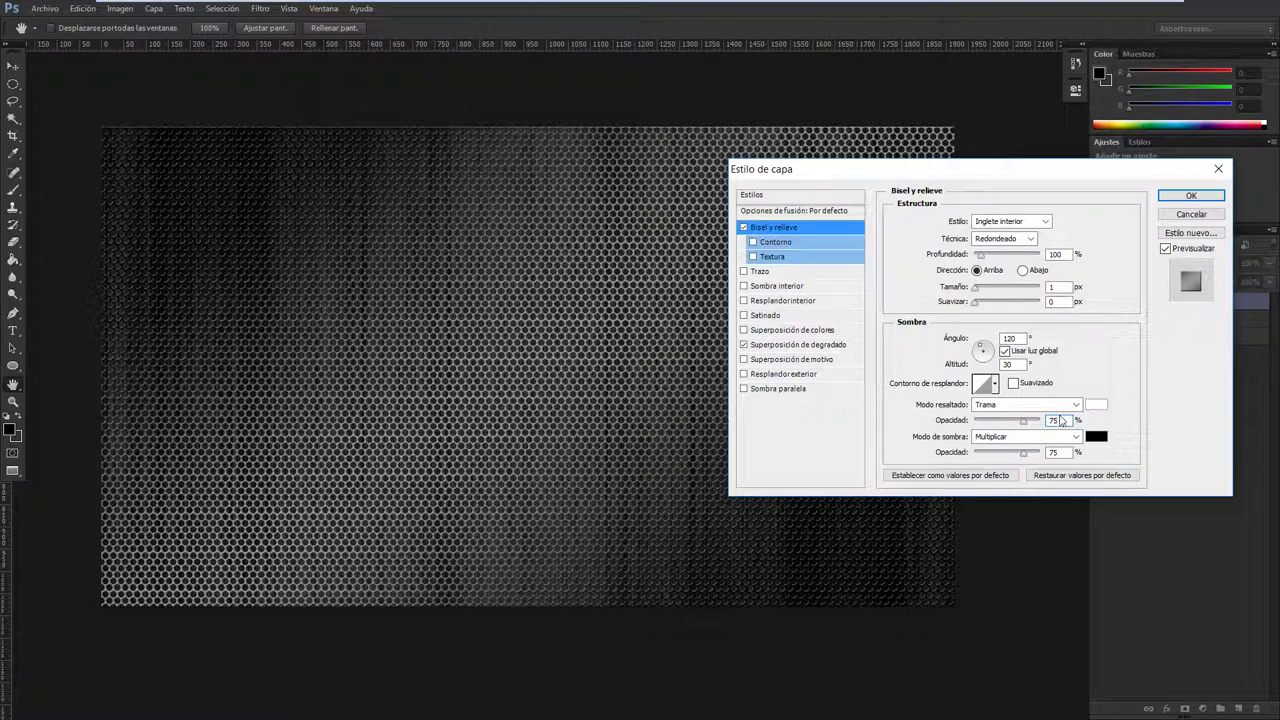
text(64)
click(1056, 452)
text(100)
Step: Use an anti-aliased Desnivel - Profundo gloss contour, enable Contour, and confirm the style
click(1014, 384)
click(995, 385)
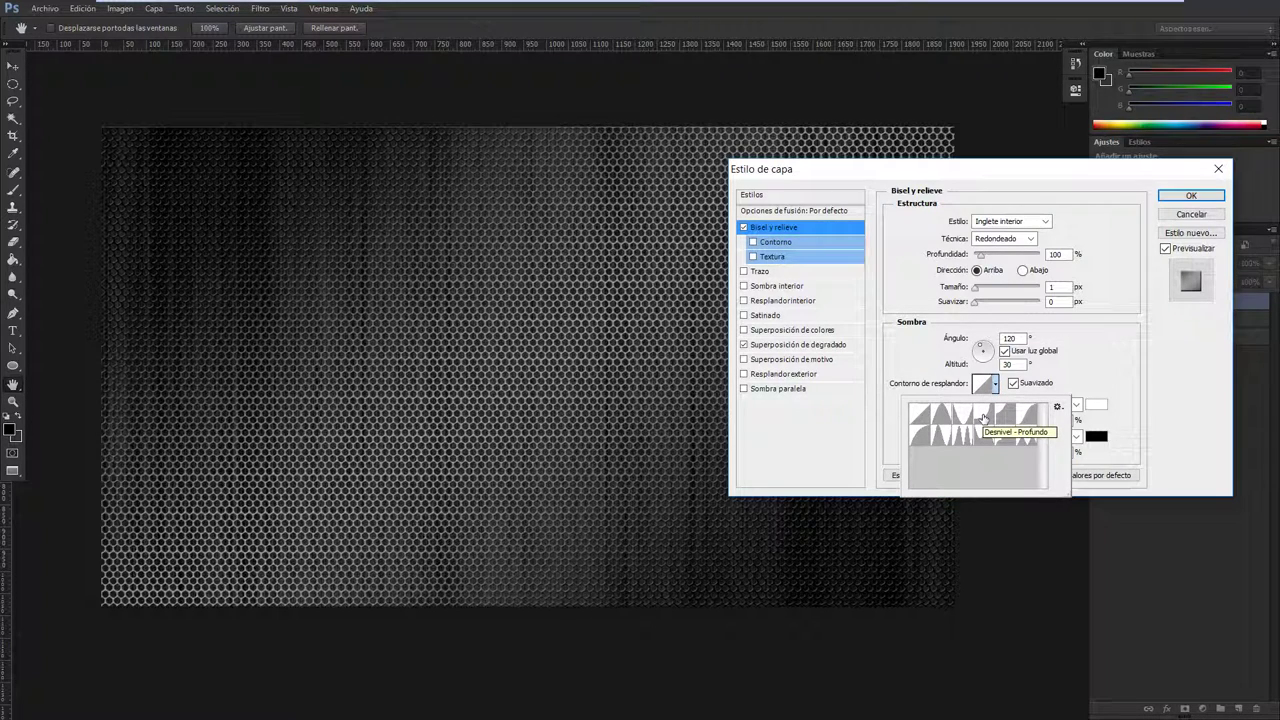
click(984, 418)
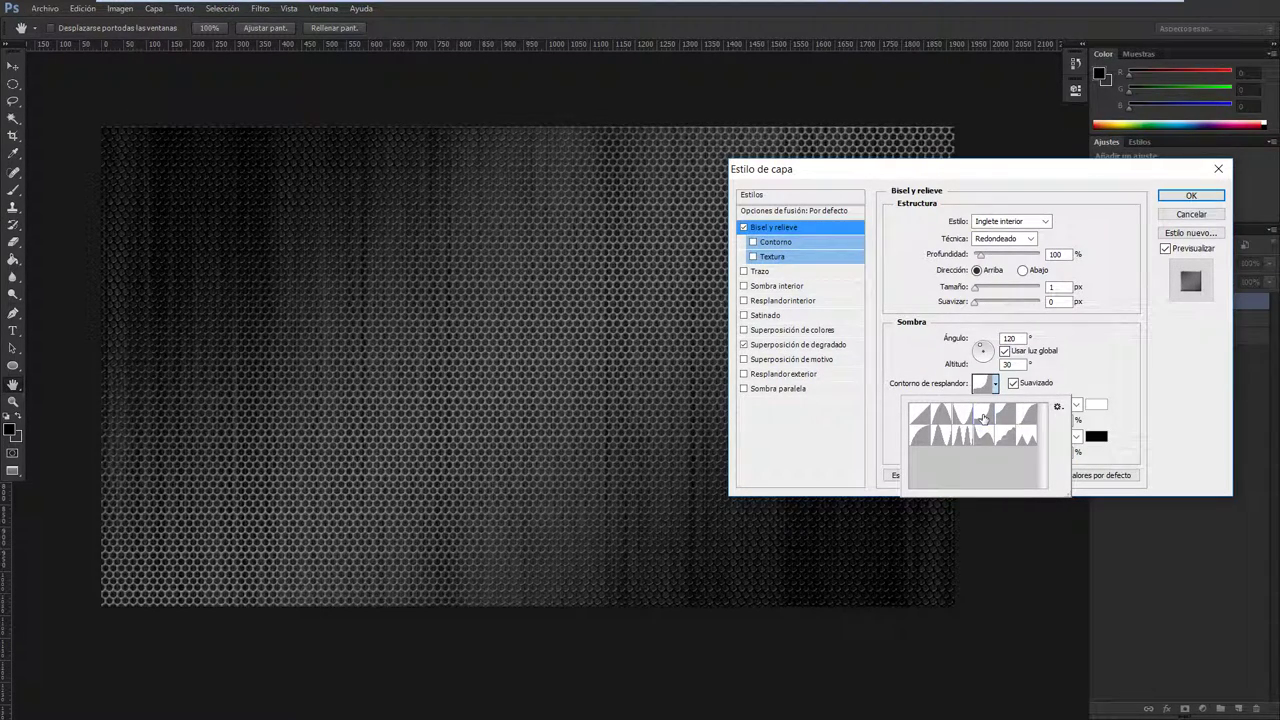
click(776, 247)
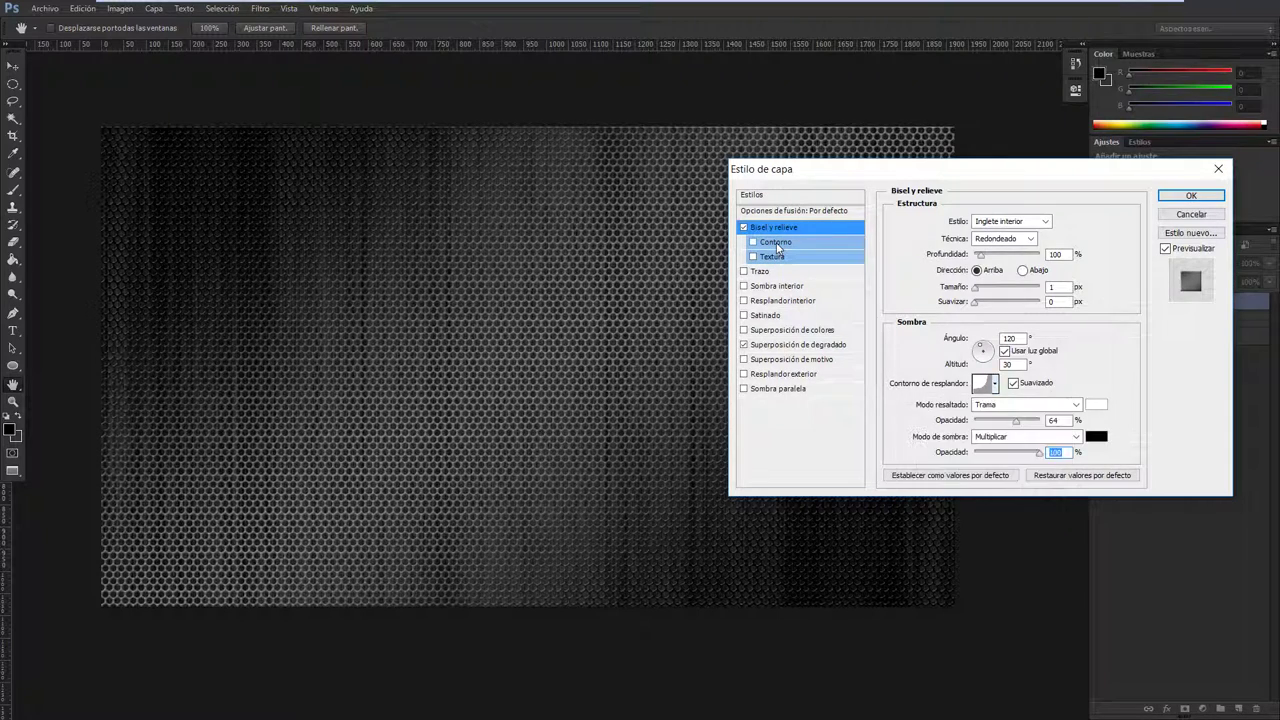
click(775, 242)
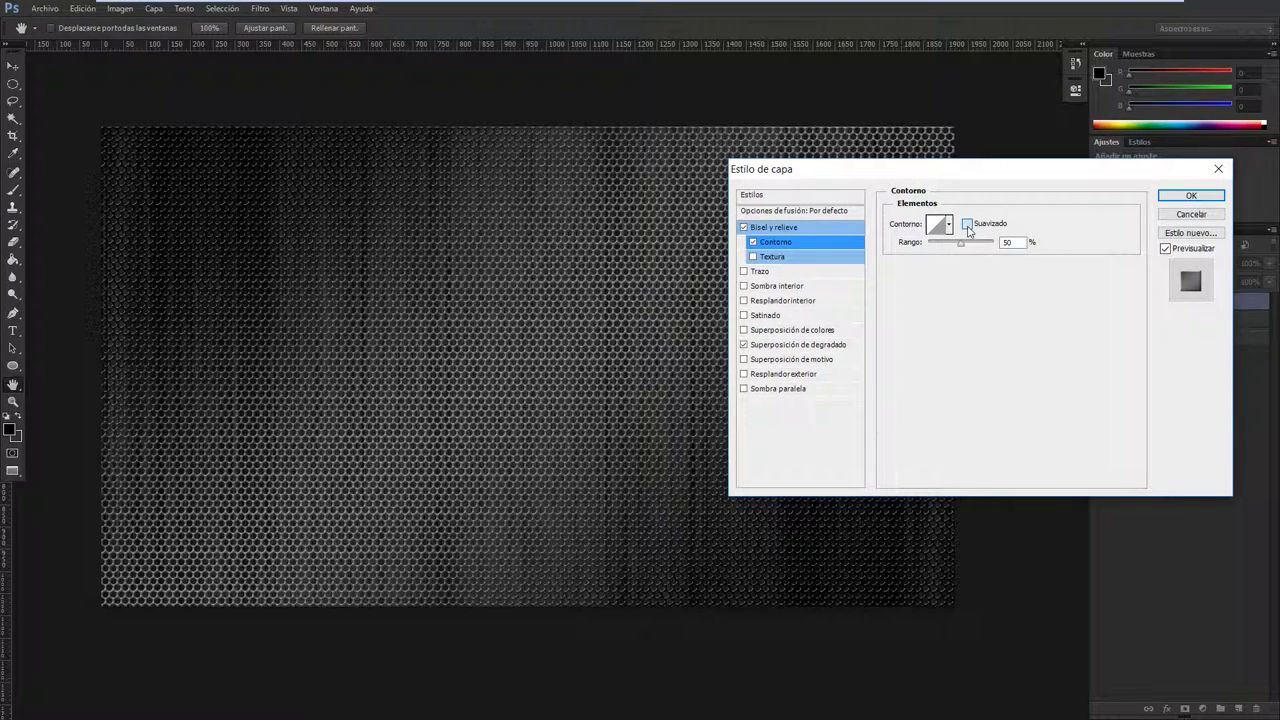
click(1170, 196)
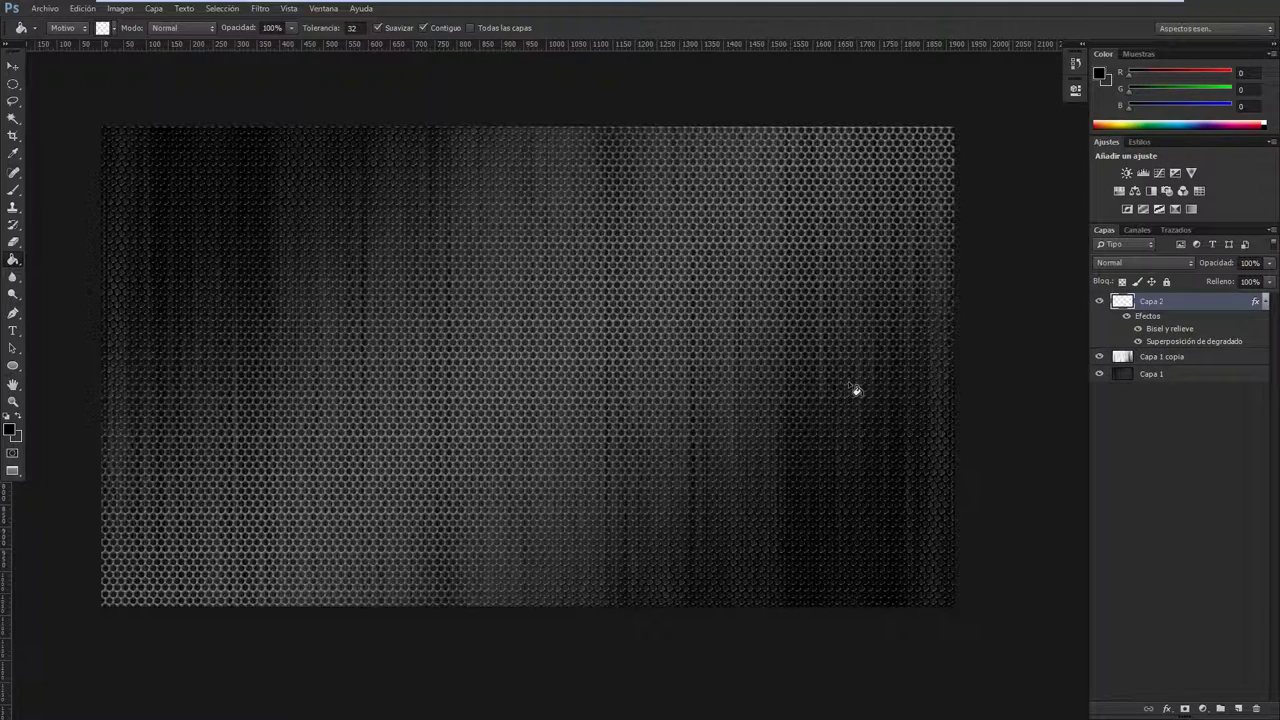
Step: Open textura-papel-arrugado.jpg, discarding its embedded colour profile
key(ctrl+o)
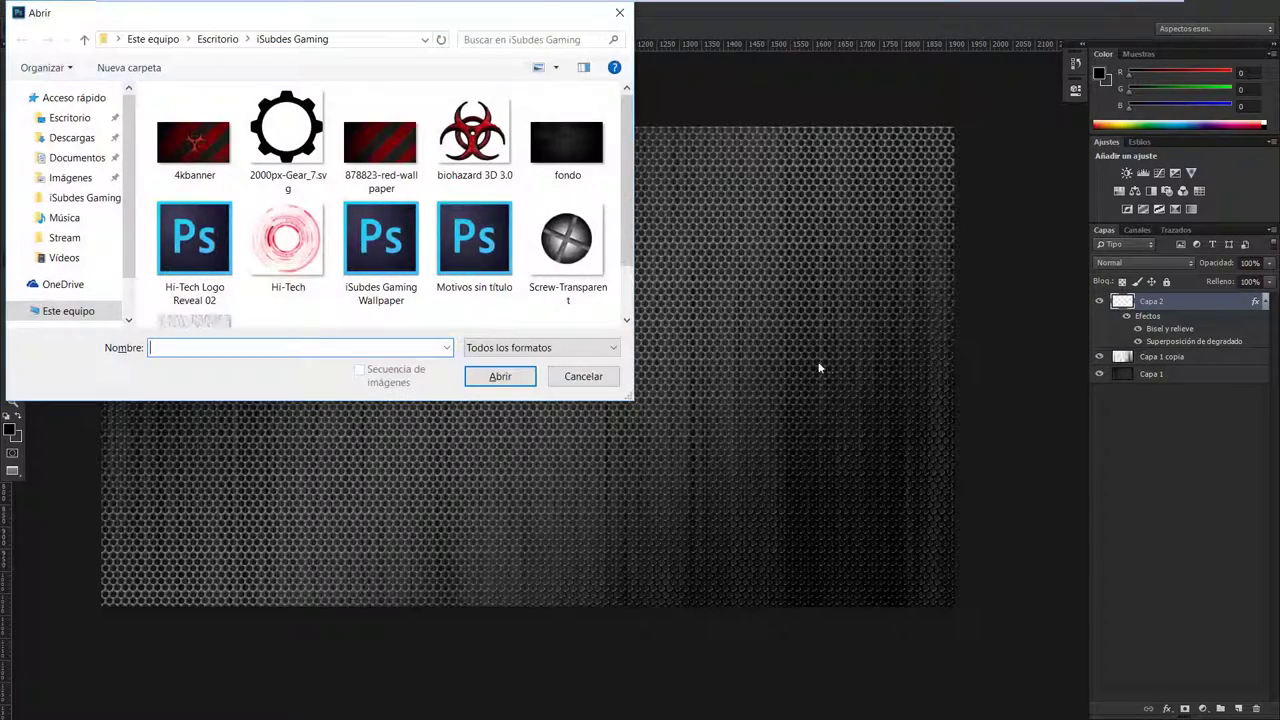
scroll(355, 225, down, 1)
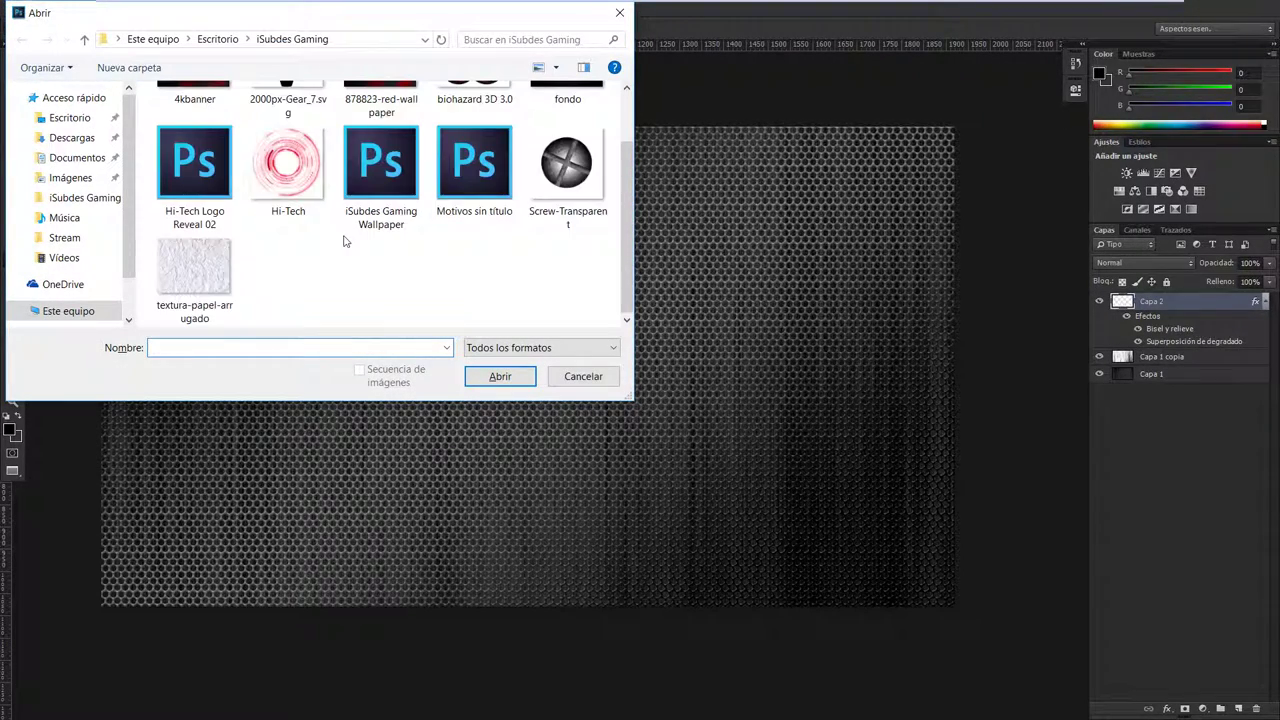
double_click(194, 255)
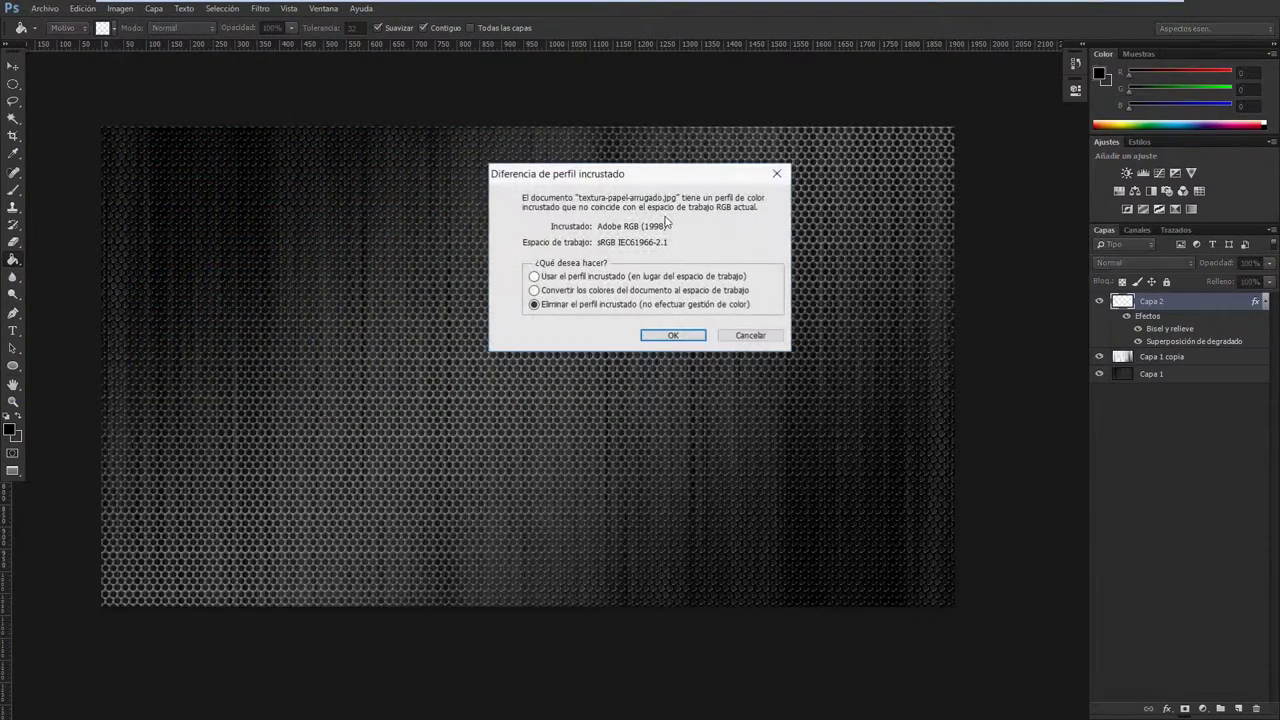
click(672, 336)
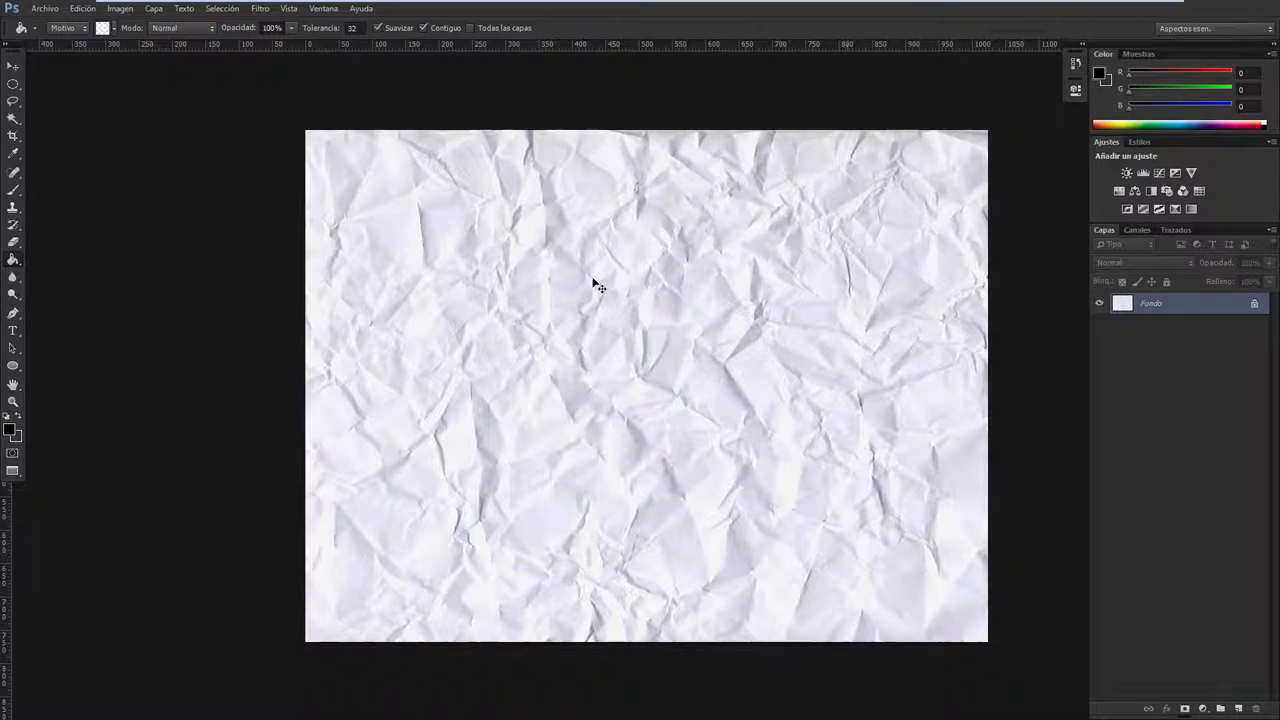
Step: Back in fondo, add a new layer and paste the crumpled paper onto it
key(ctrl+Tab)
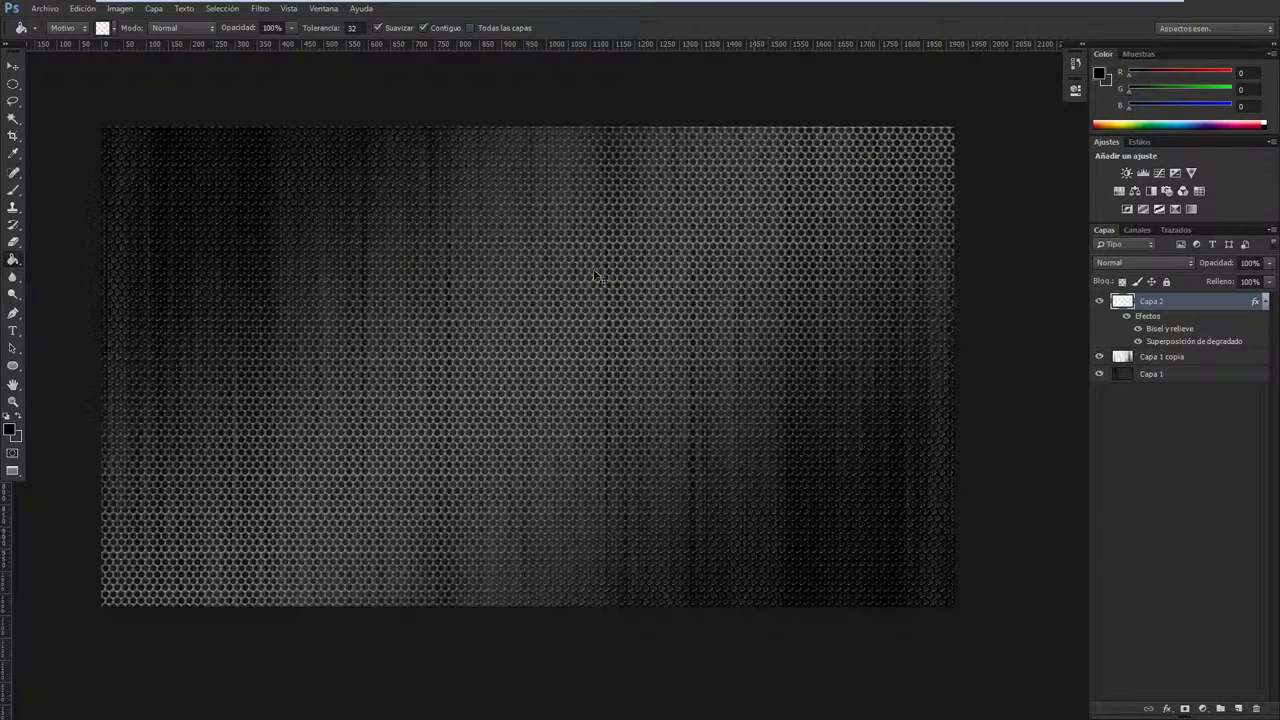
key(ctrl+shift+alt+n)
key(ctrl+v)
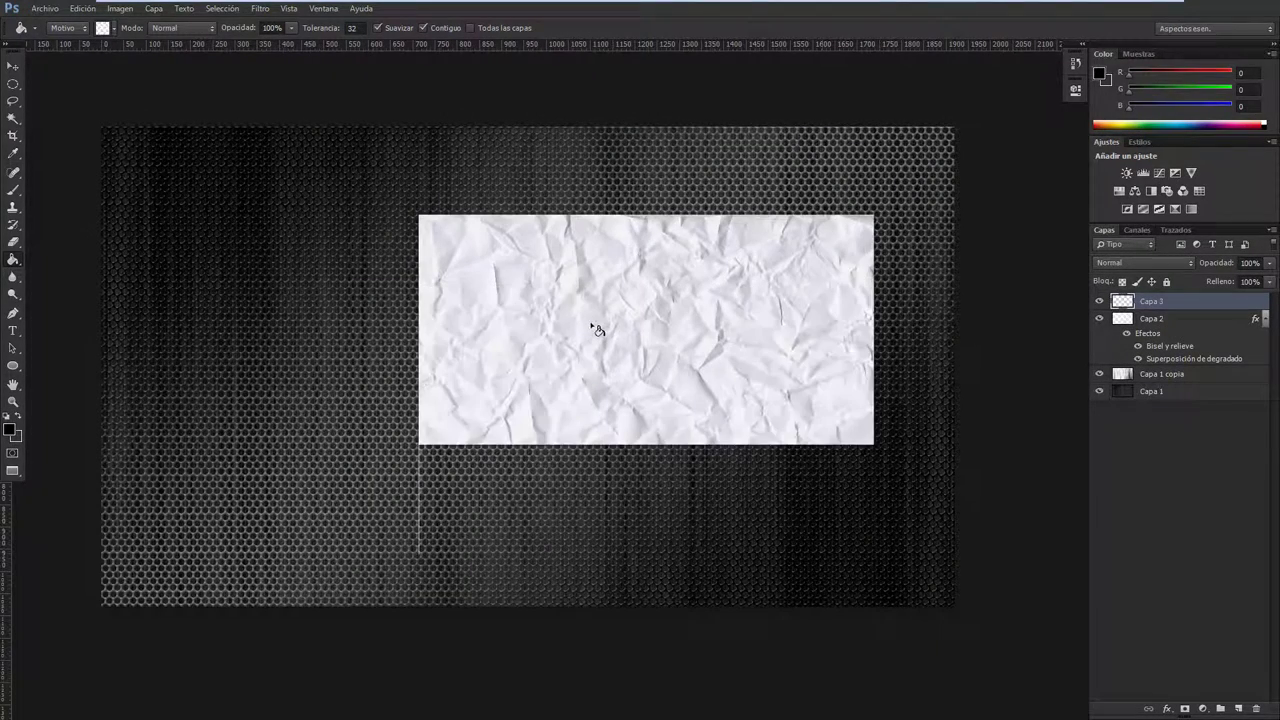
Step: Scale the pasted paper to about 209% and fit it over the whole canvas
key(ctrl+t)
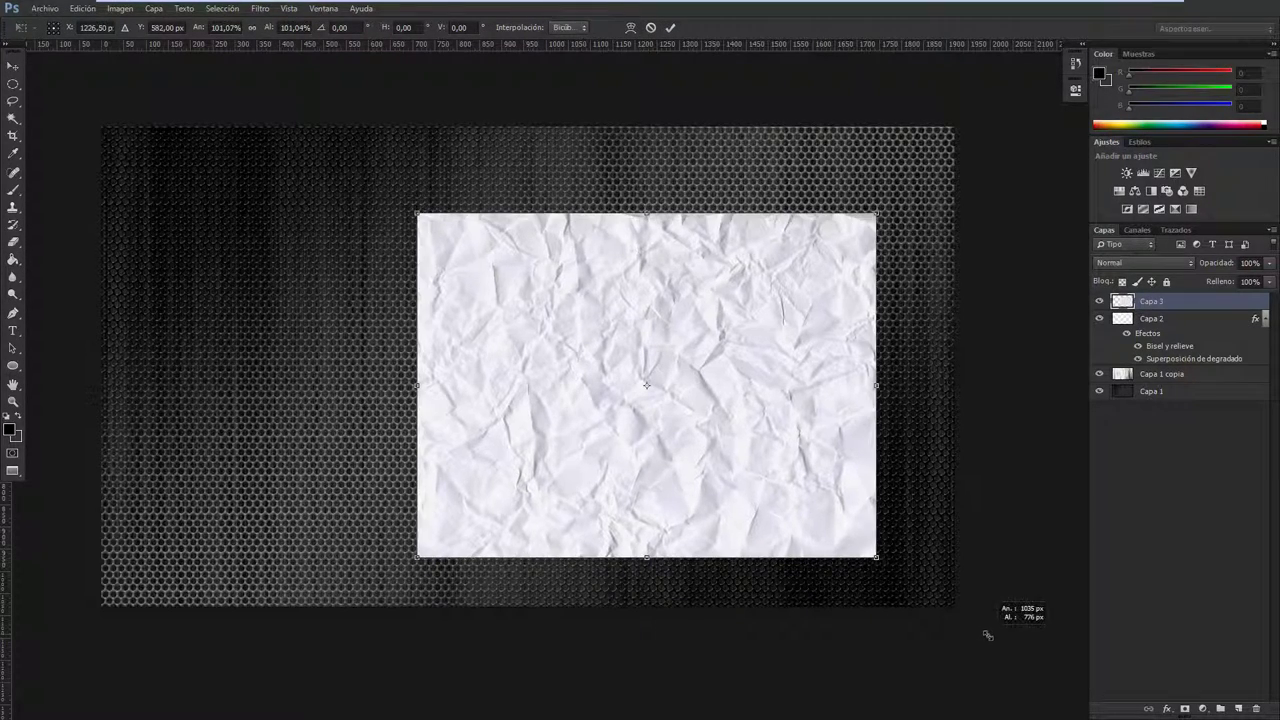
drag(977, 624, 987, 640)
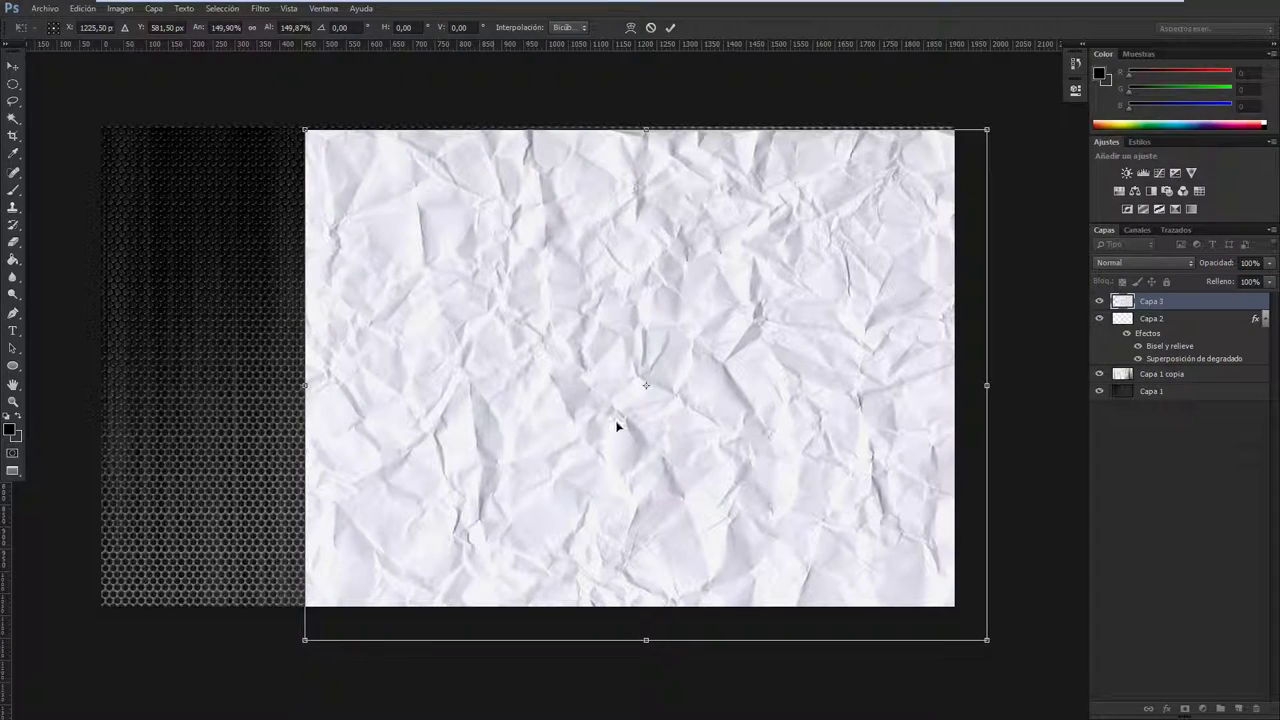
drag(600, 435, 501, 422)
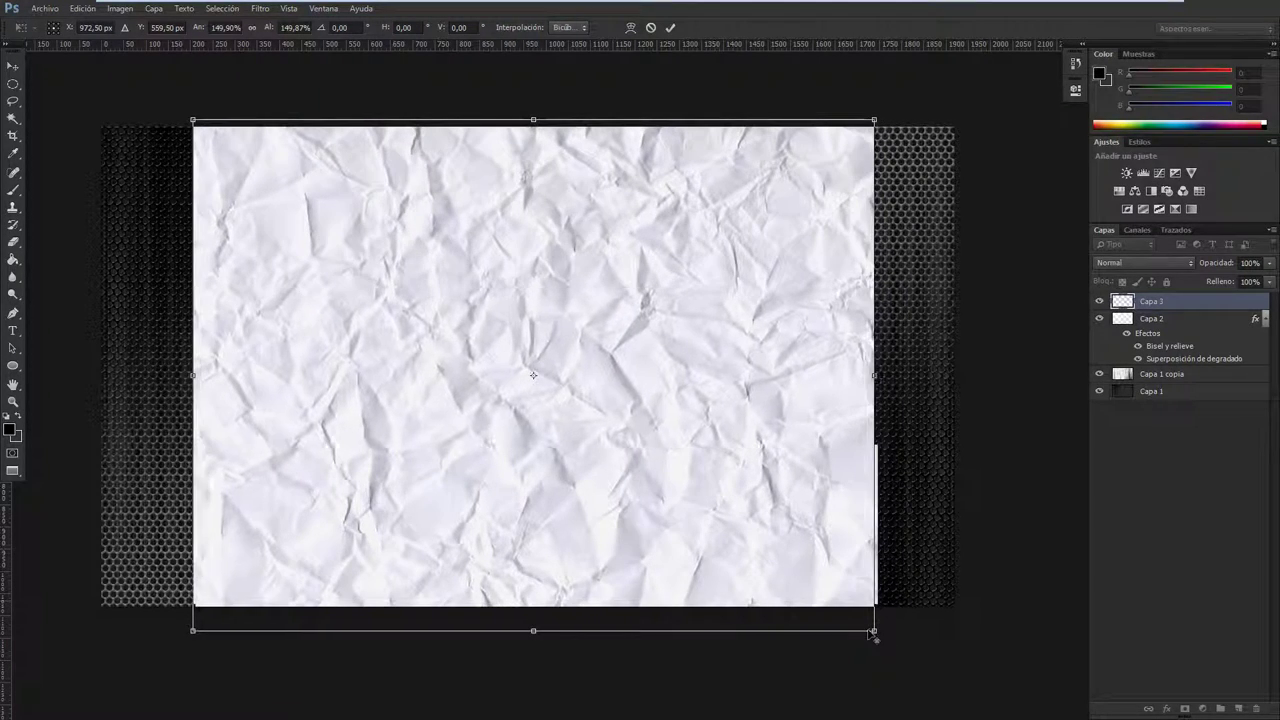
drag(875, 631, 838, 506)
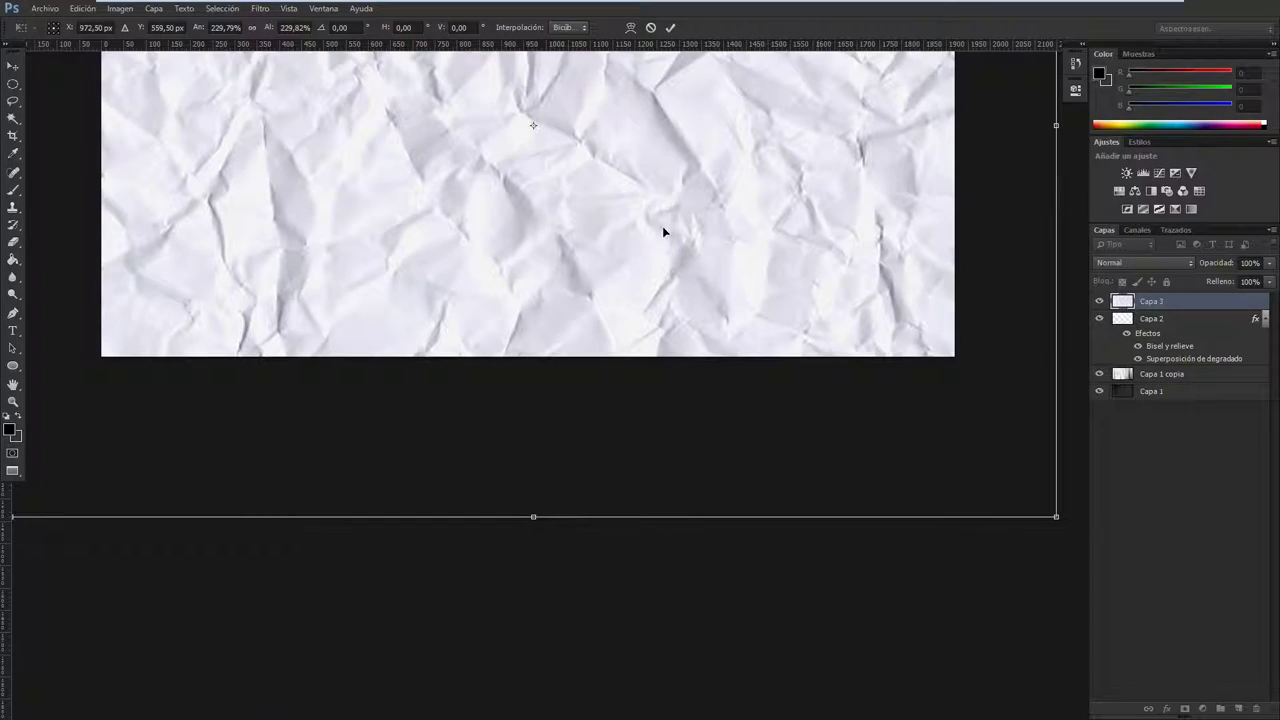
mouse_move(662, 262)
mouse_down()
mouse_move(651, 451)
mouse_move(666, 380)
mouse_move(643, 349)
mouse_move(643, 283)
mouse_up()
mouse_move(1036, 647)
mouse_down()
mouse_move(969, 511)
mouse_move(990, 508)
mouse_move(988, 520)
mouse_move(956, 507)
mouse_up()
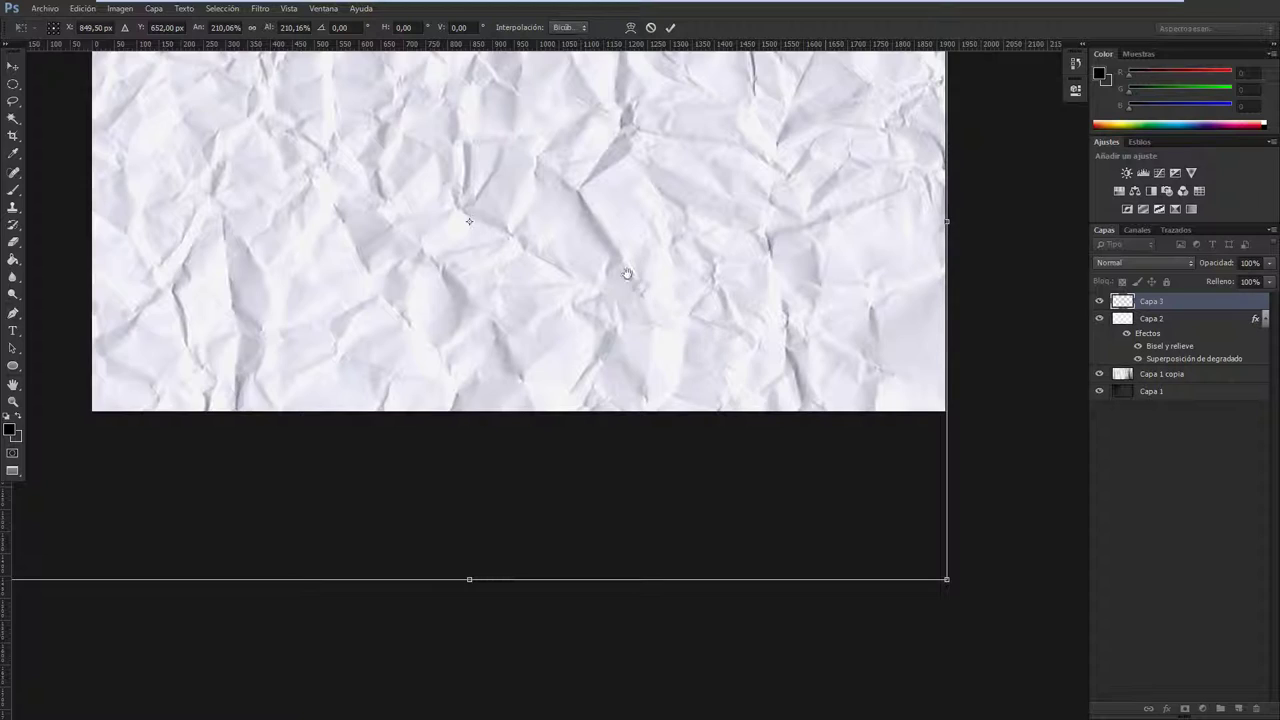
drag(627, 273, 800, 470)
mouse_move(569, 301)
mouse_down()
mouse_move(672, 358)
mouse_move(578, 308)
mouse_up()
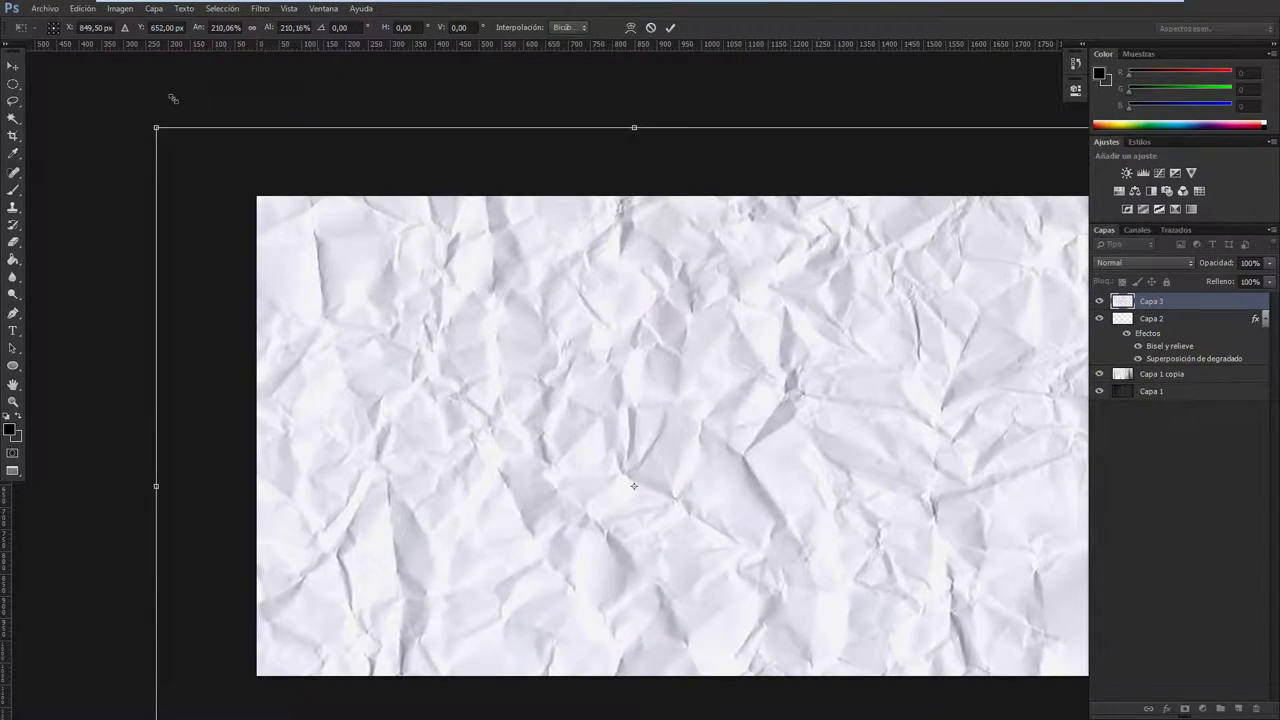
drag(171, 94, 261, 160)
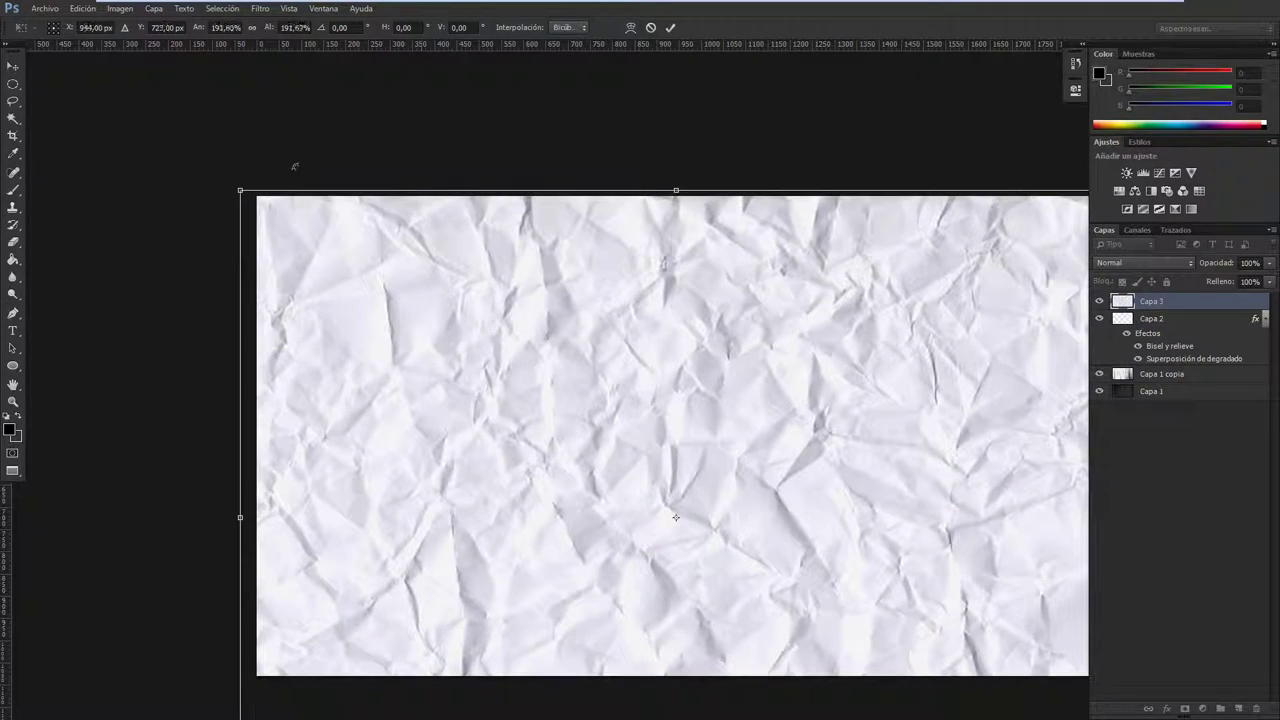
key(Return)
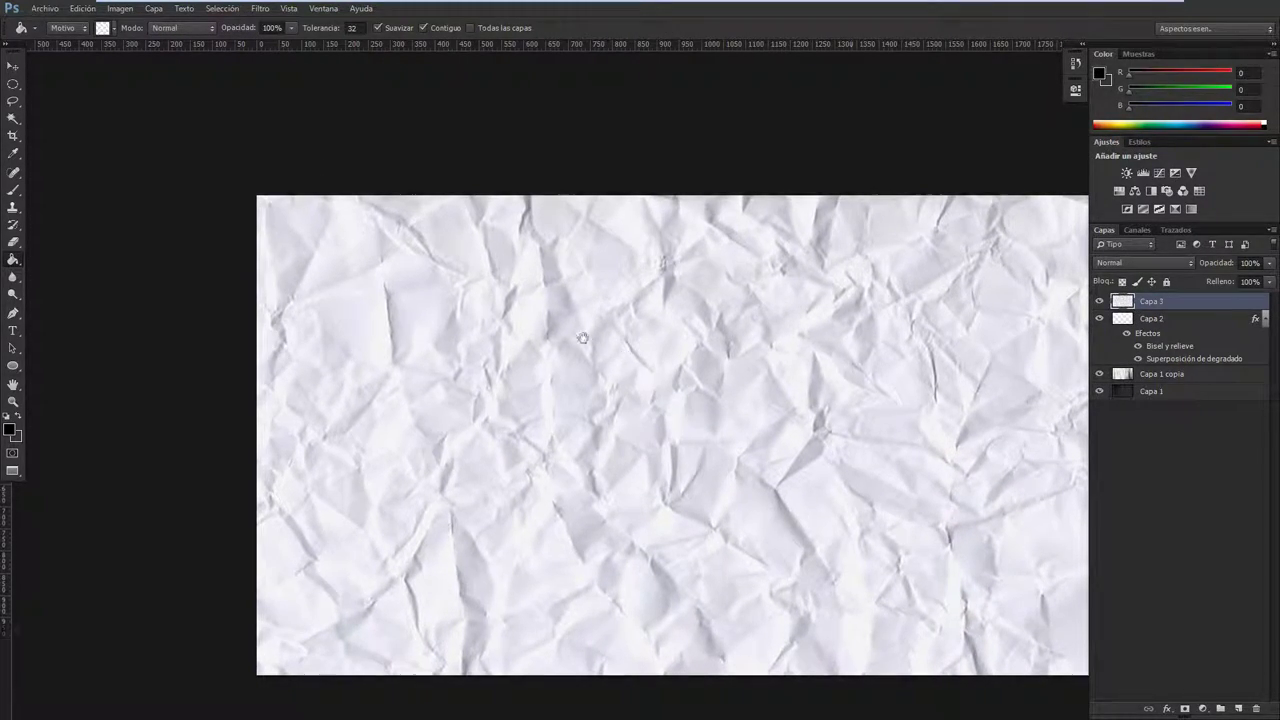
Step: Set Capa 3's blend mode to Multiplicar
mouse_move(594, 356)
mouse_down()
mouse_move(494, 283)
mouse_move(583, 337)
mouse_up()
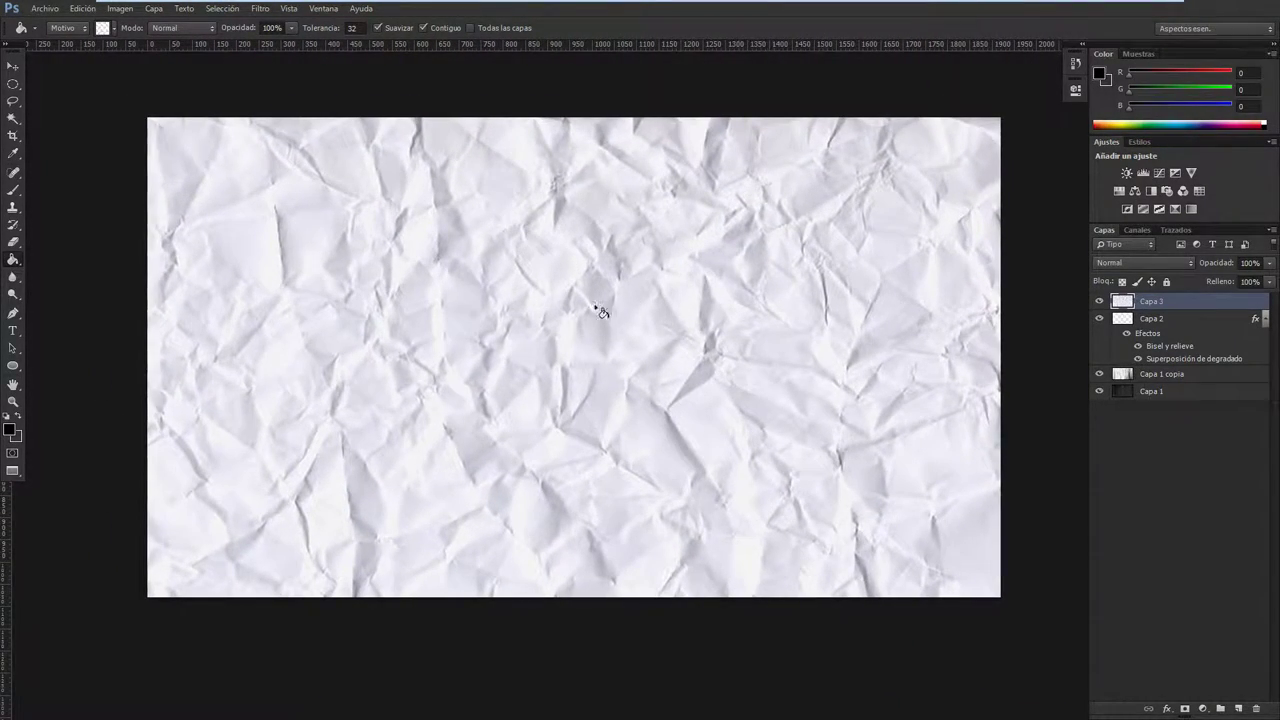
click(1117, 261)
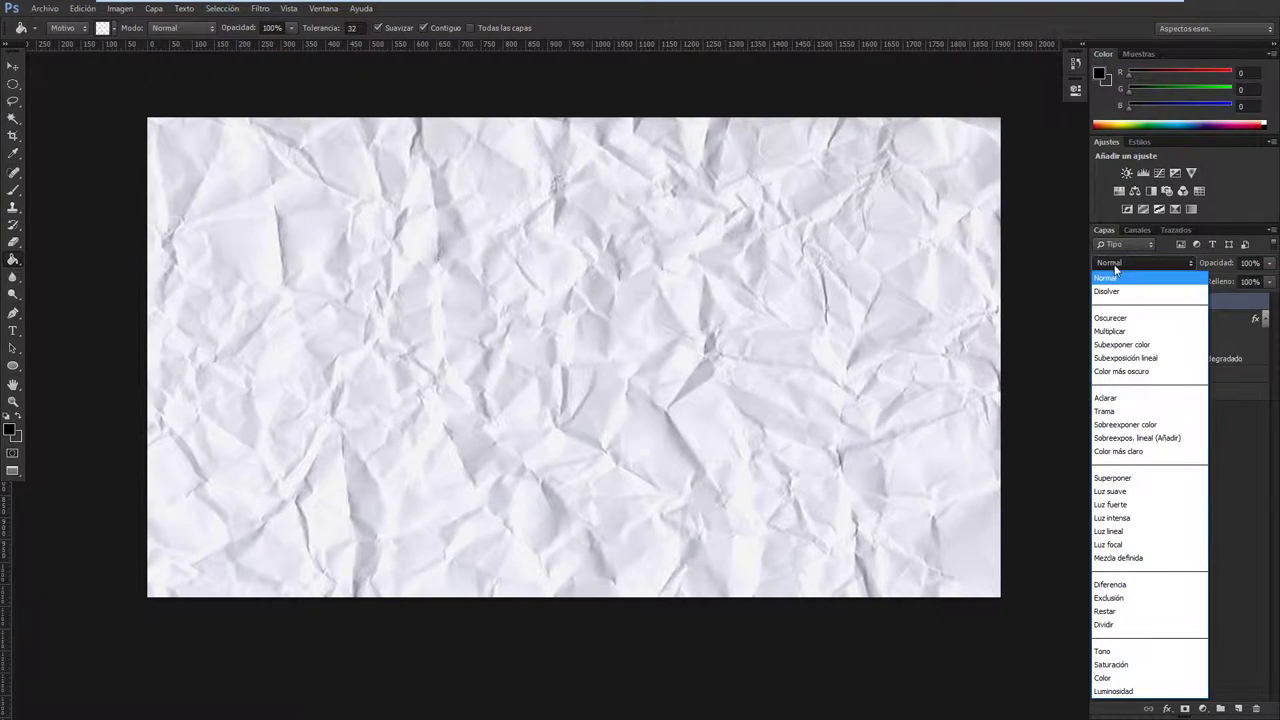
click(1112, 331)
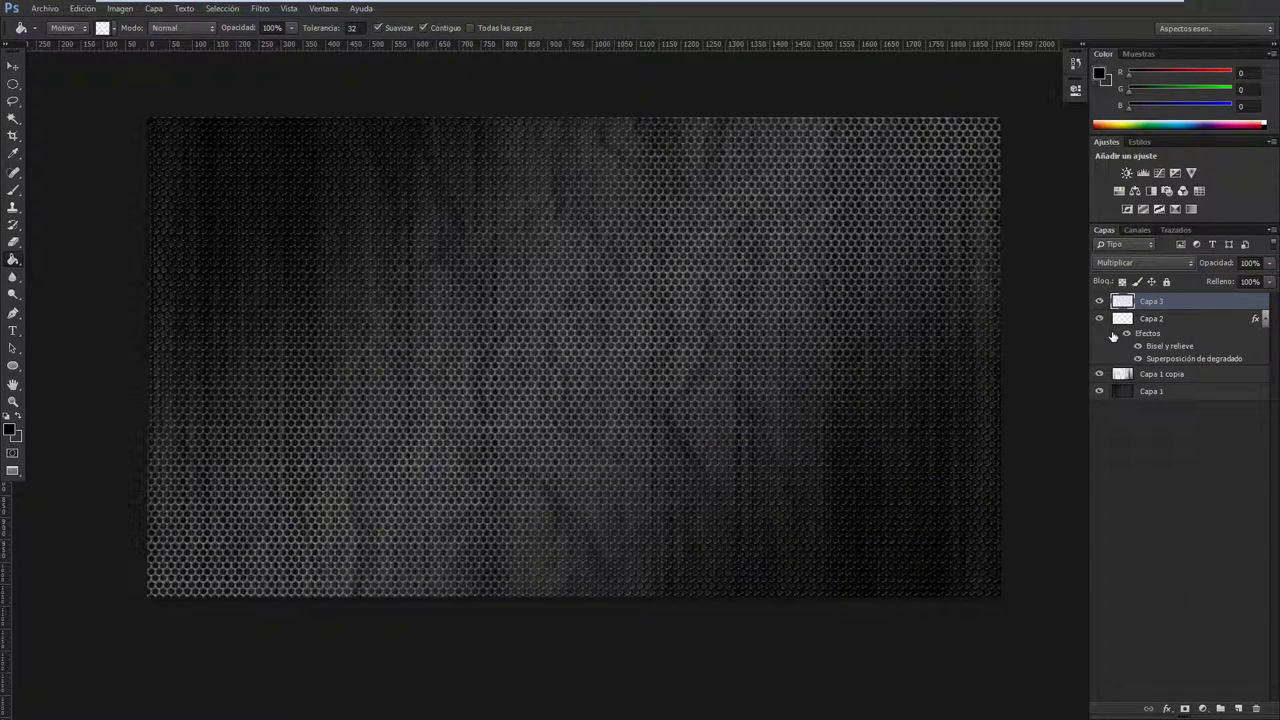